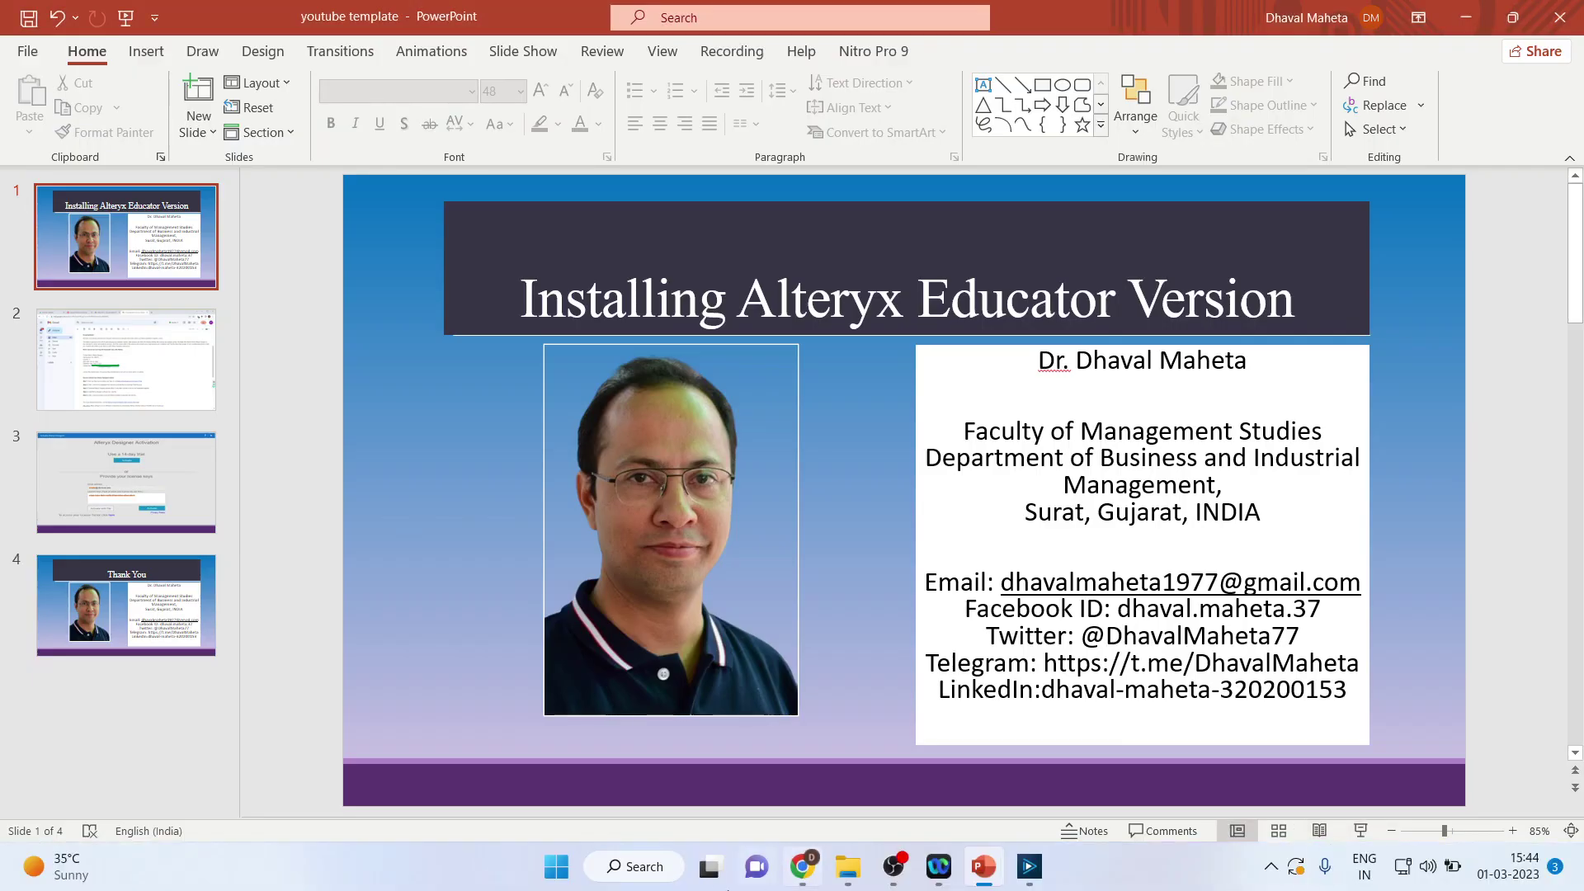
Step: From the Google results, open Alteryx's SparkED For Educators page and choose Start Teaching
click(801, 866)
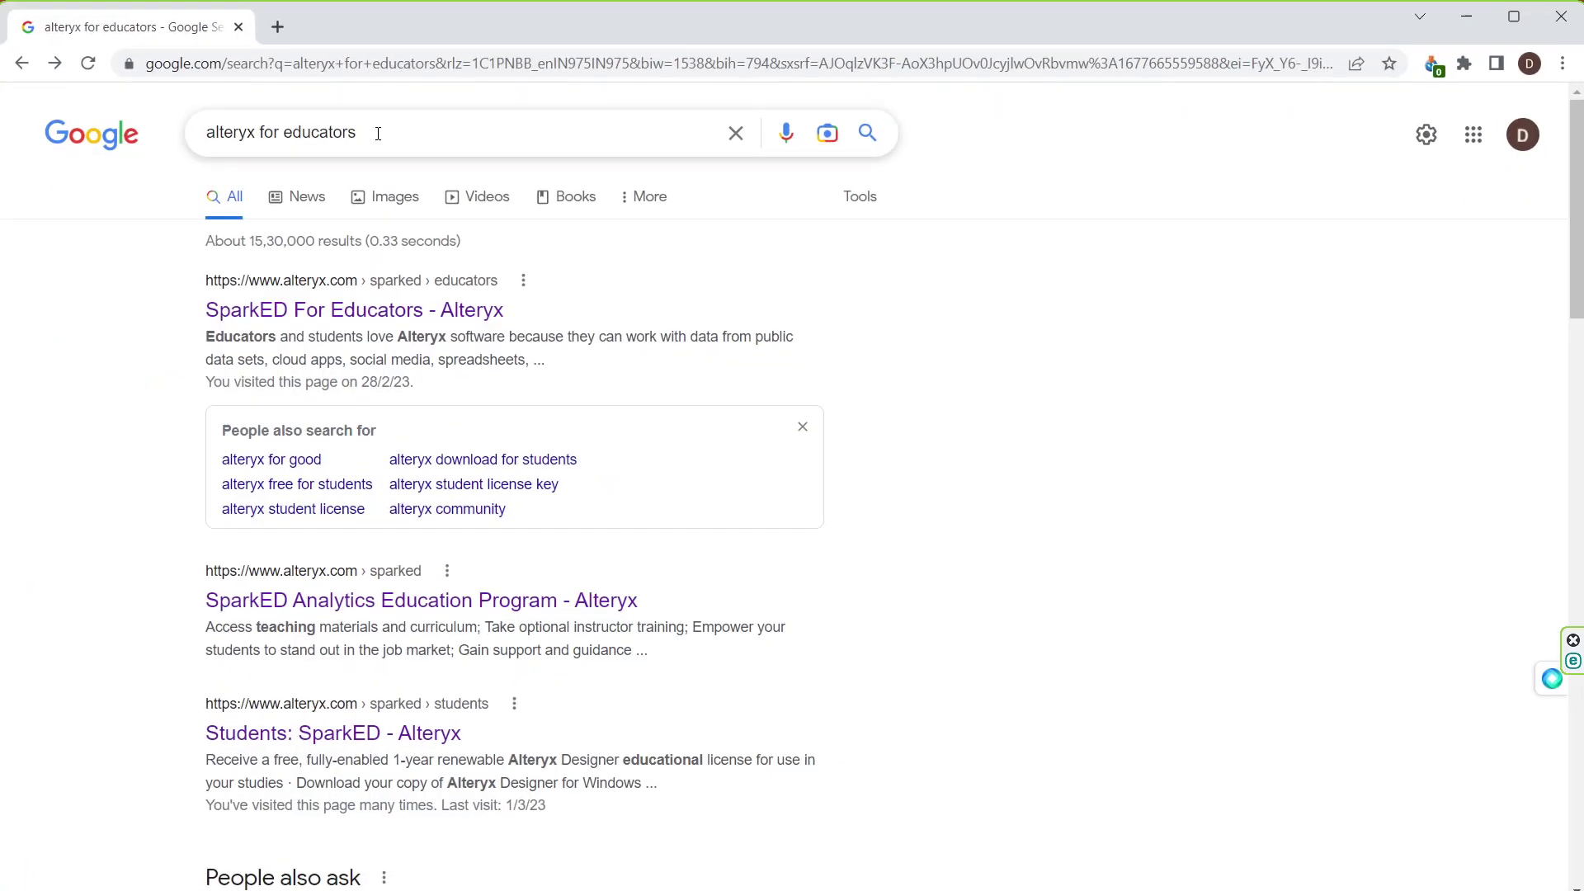
click(369, 318)
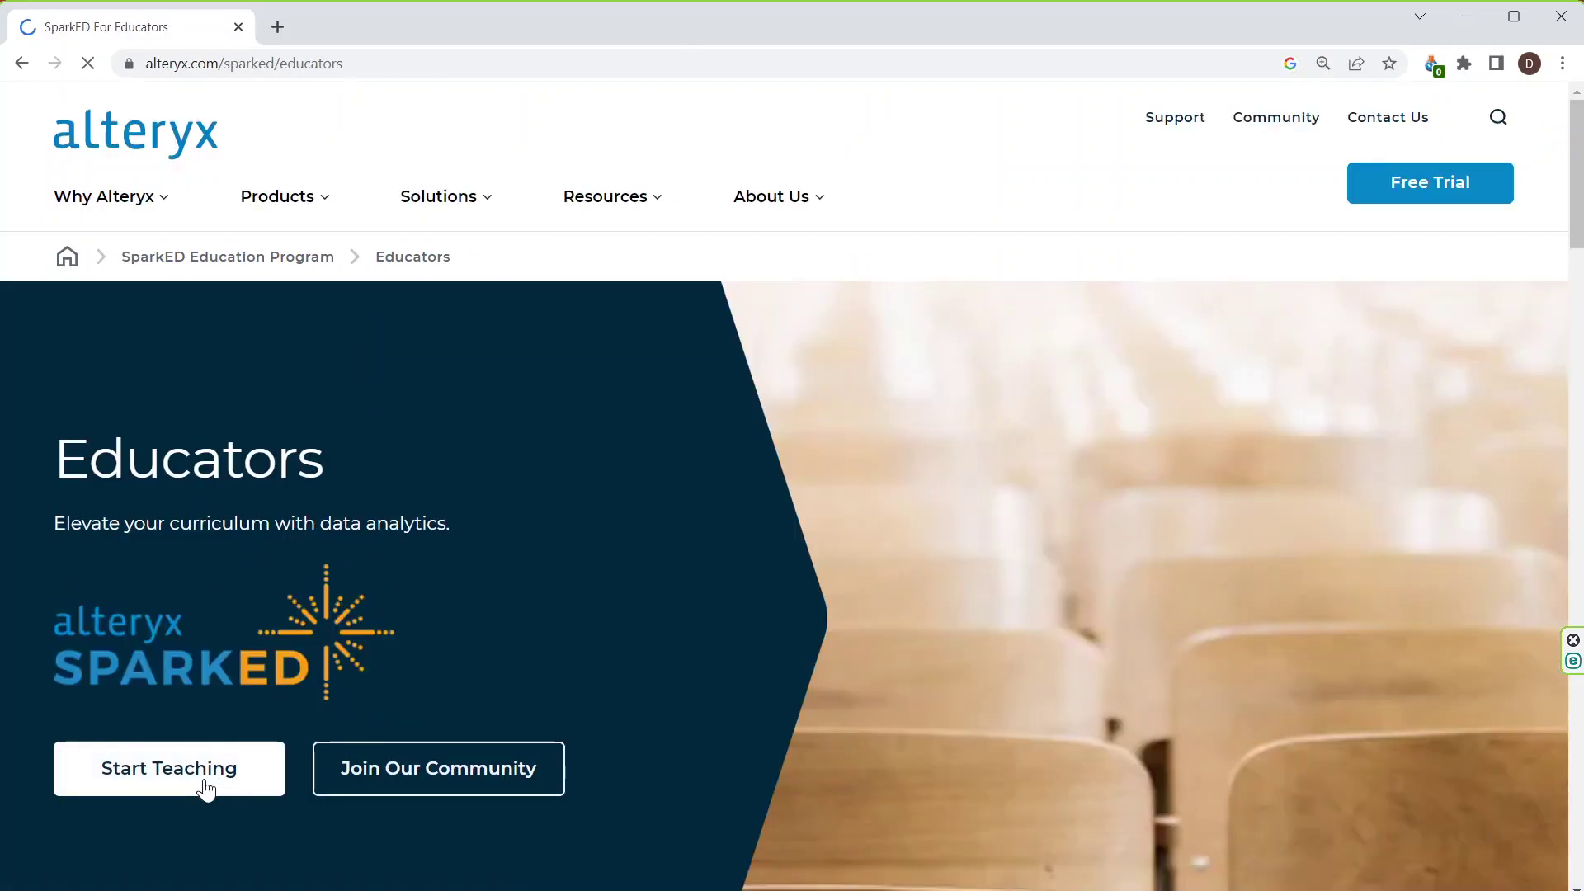
click(230, 767)
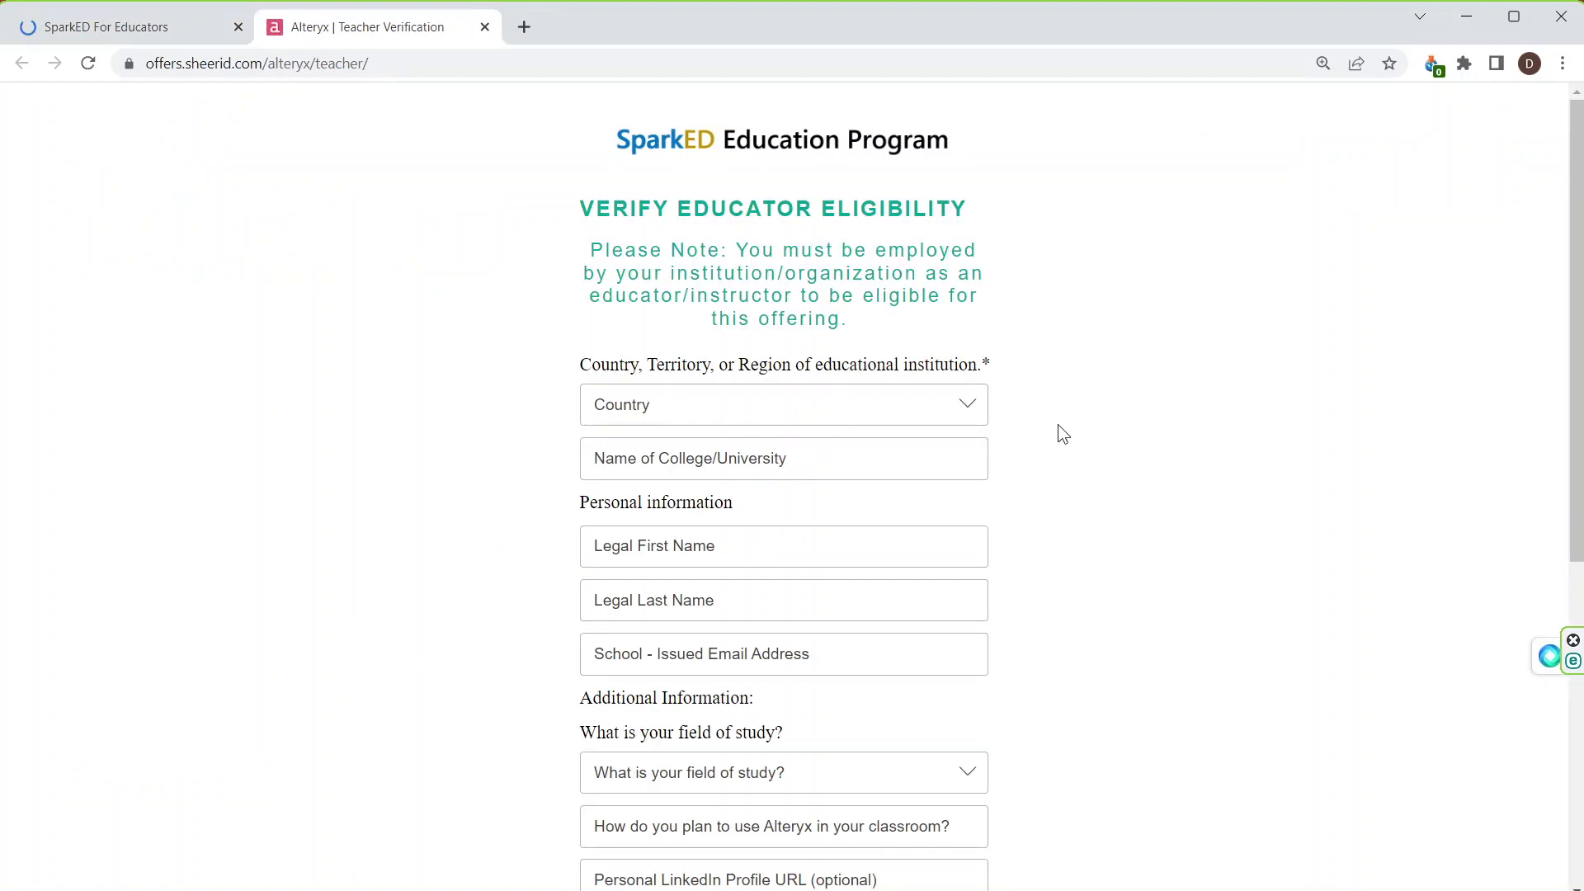
Step: Set the country to Argentina and pick the first suggested school matching 've'
click(968, 402)
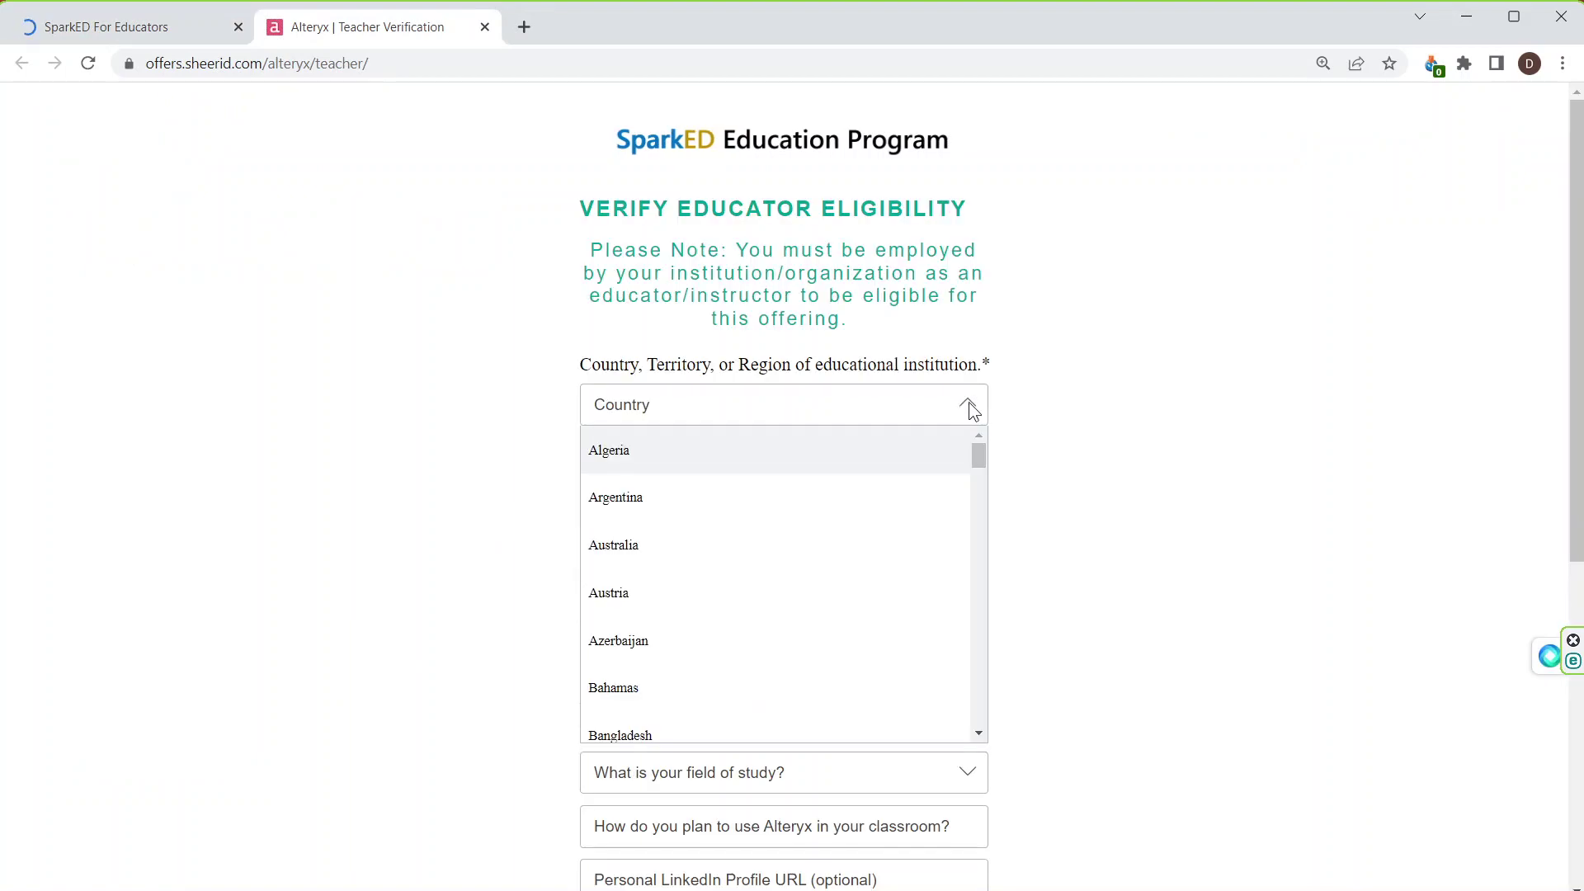
click(690, 503)
click(678, 467)
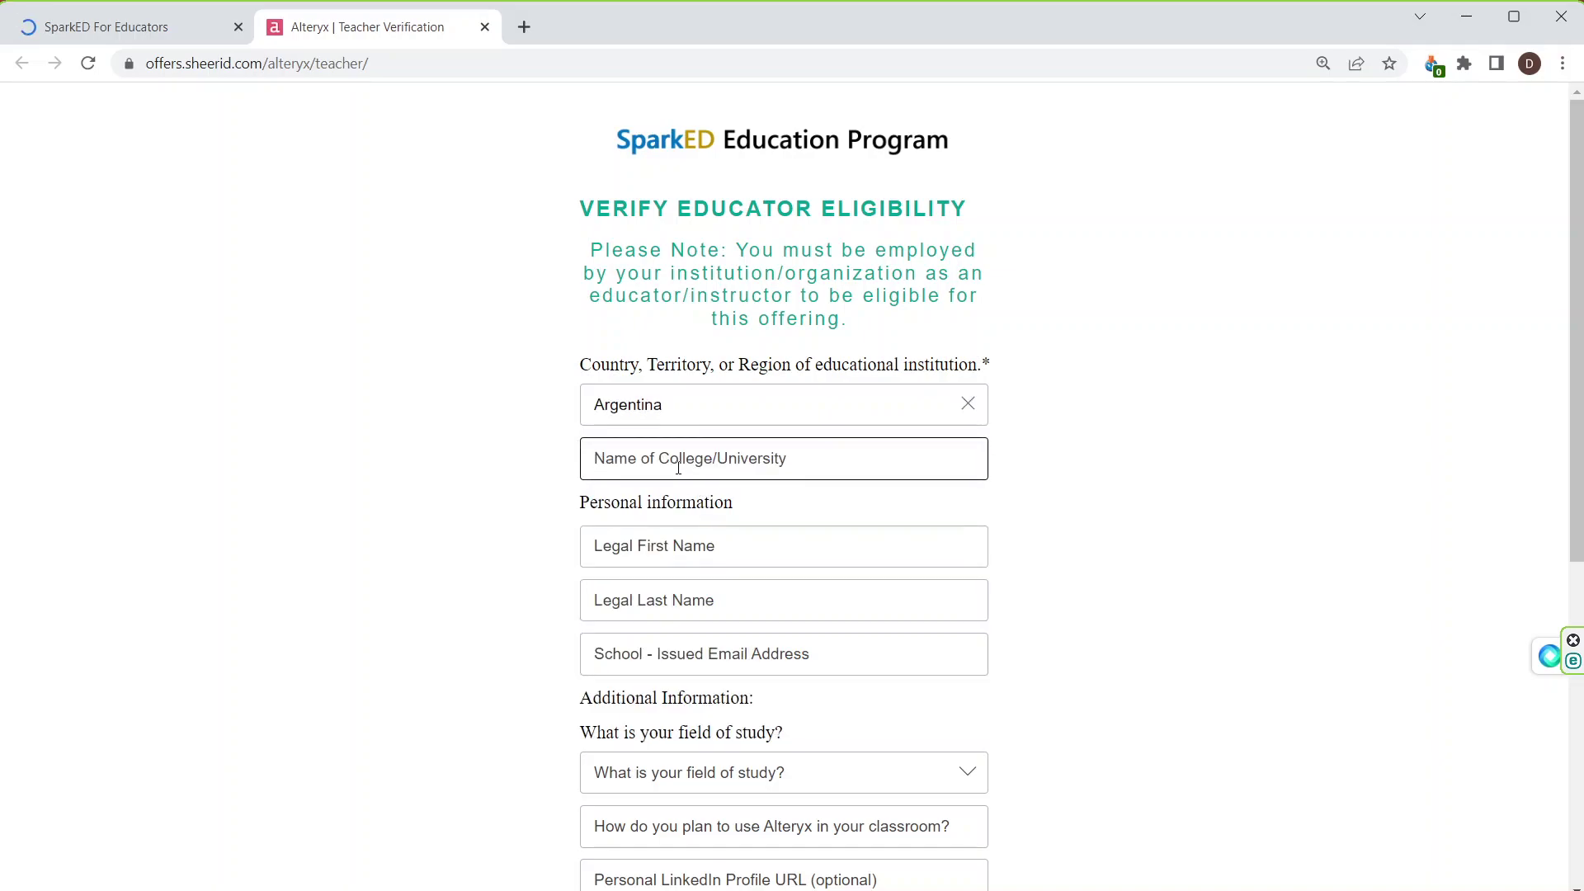
text(ve)
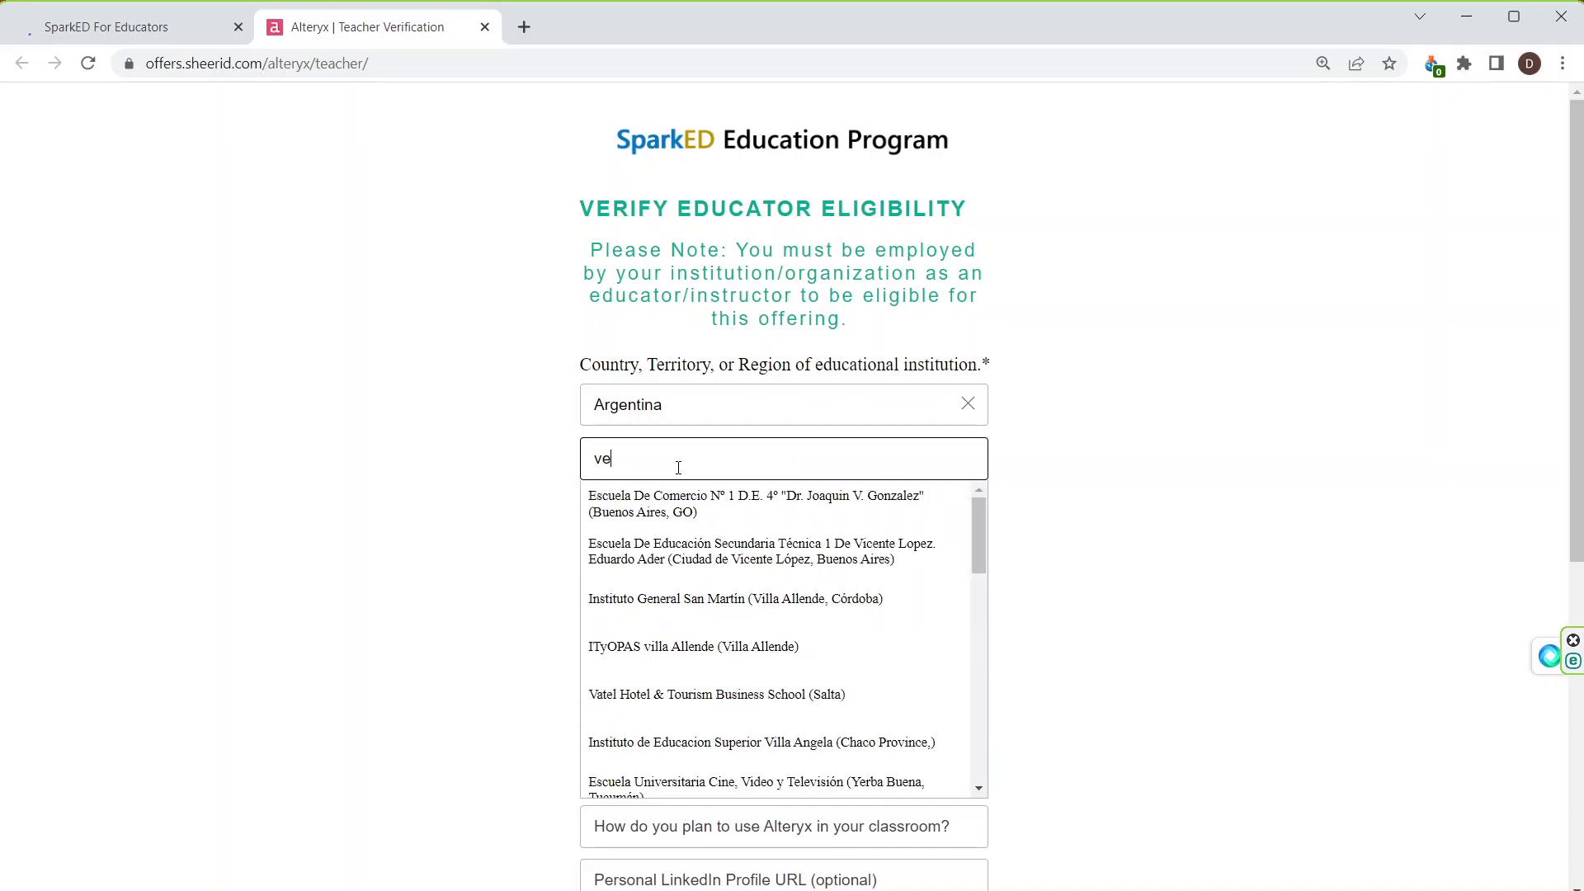
click(689, 511)
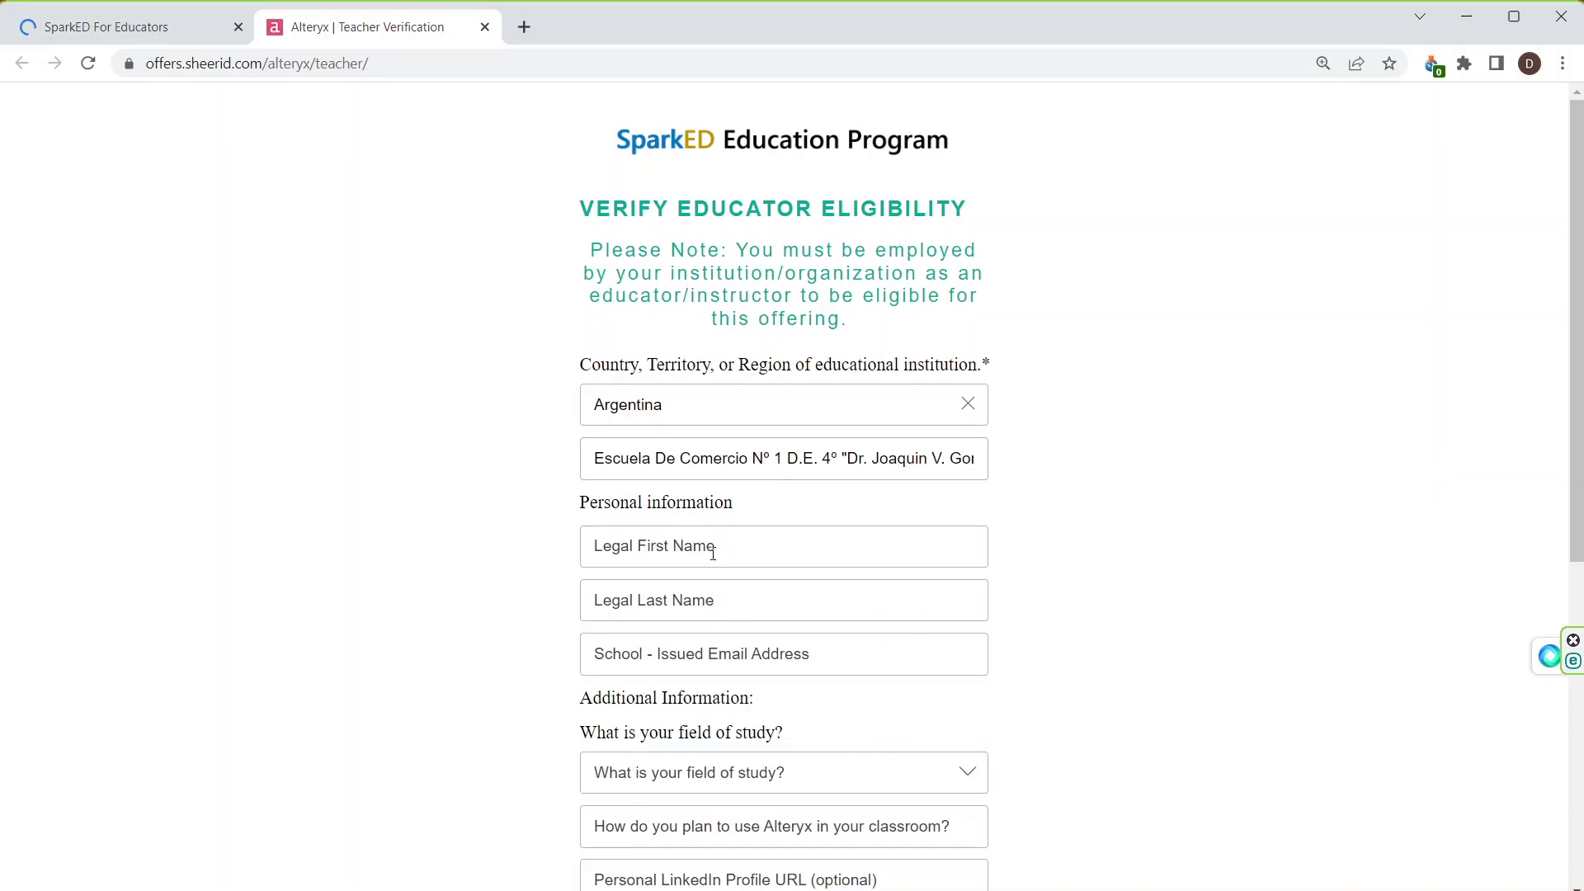
Step: Enter the educator's legal first name, last name and school e-mail address
click(713, 553)
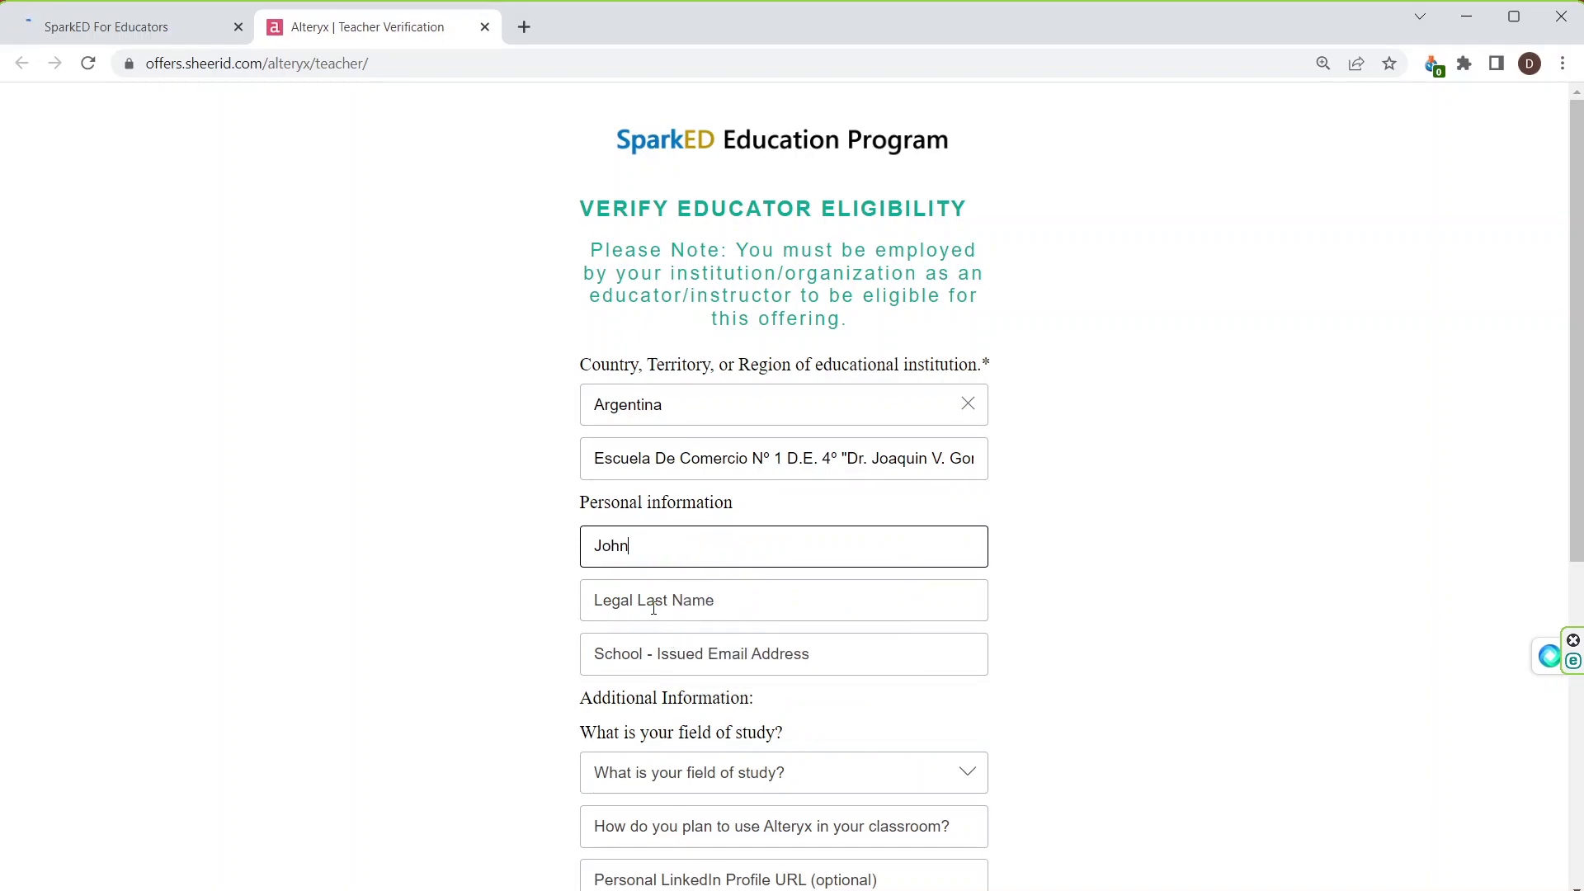
click(654, 603)
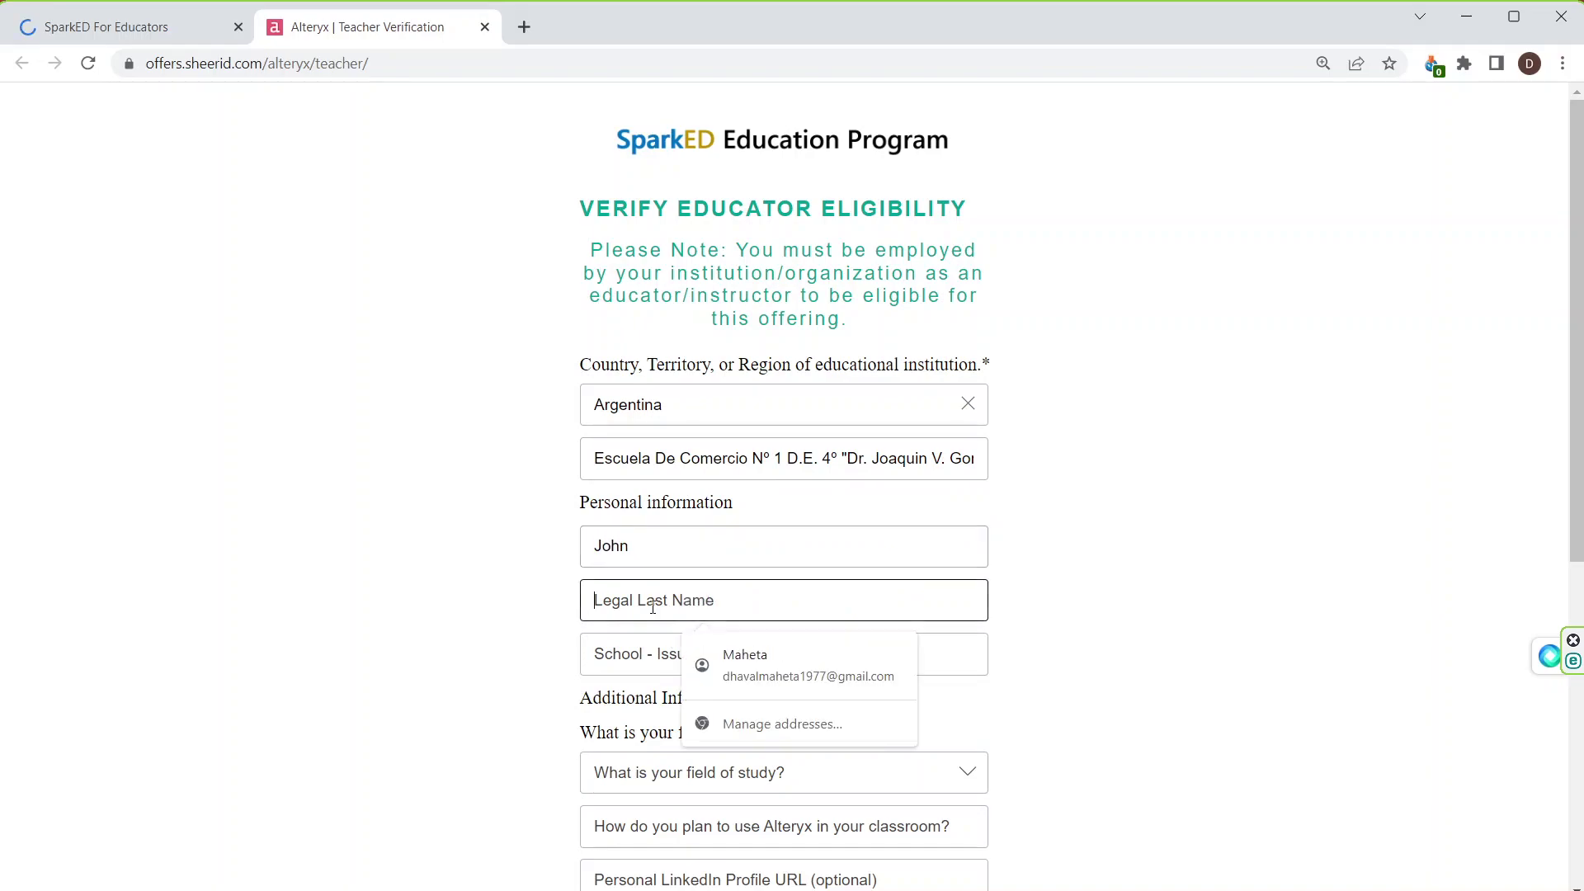
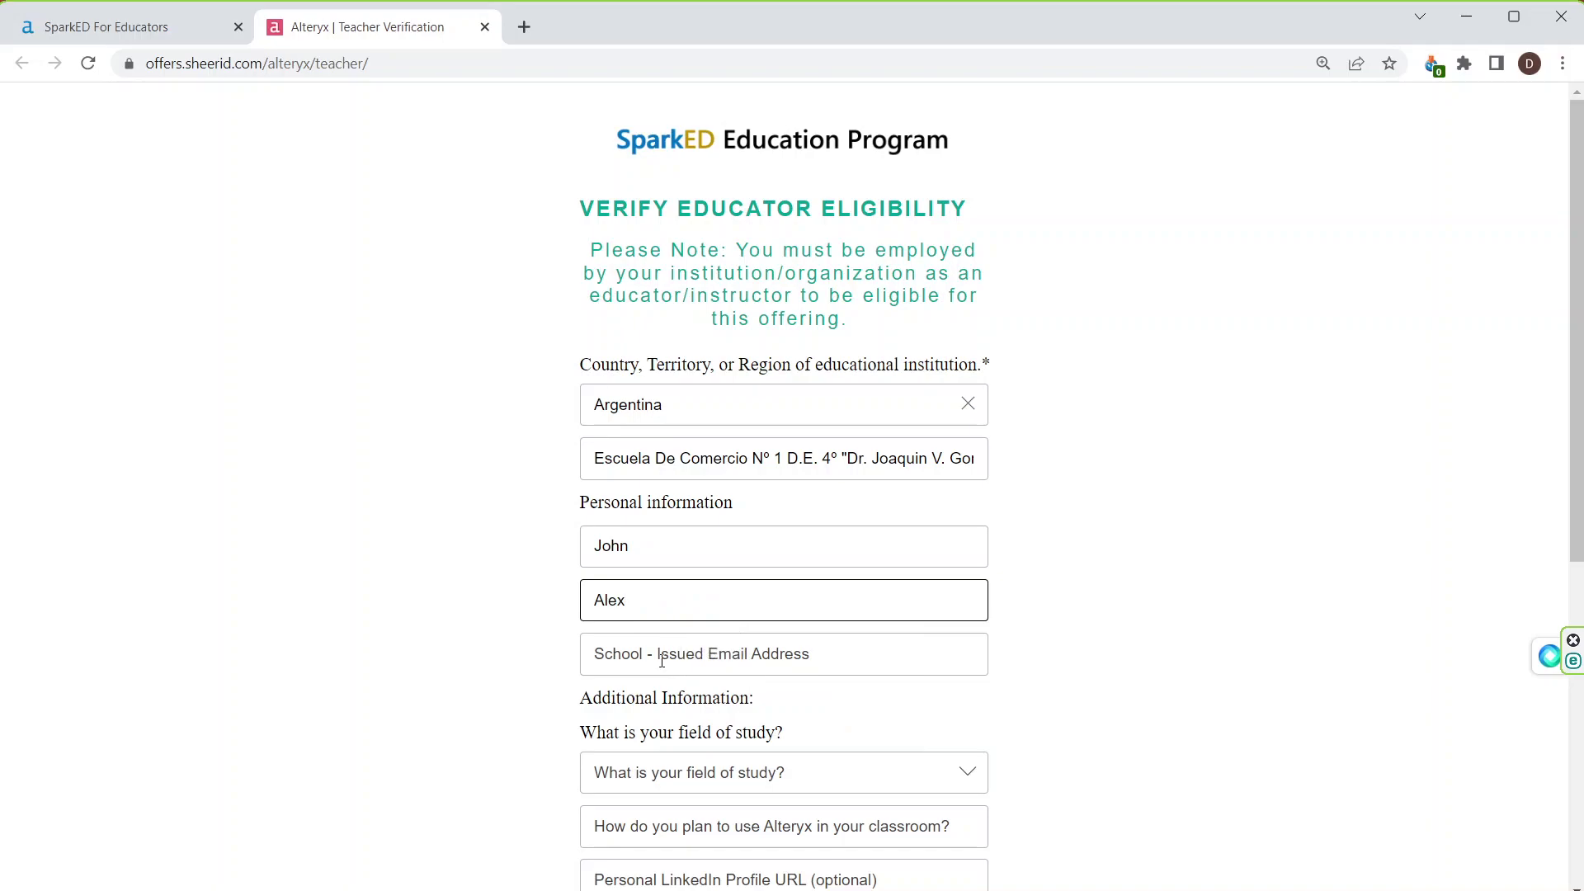
click(662, 662)
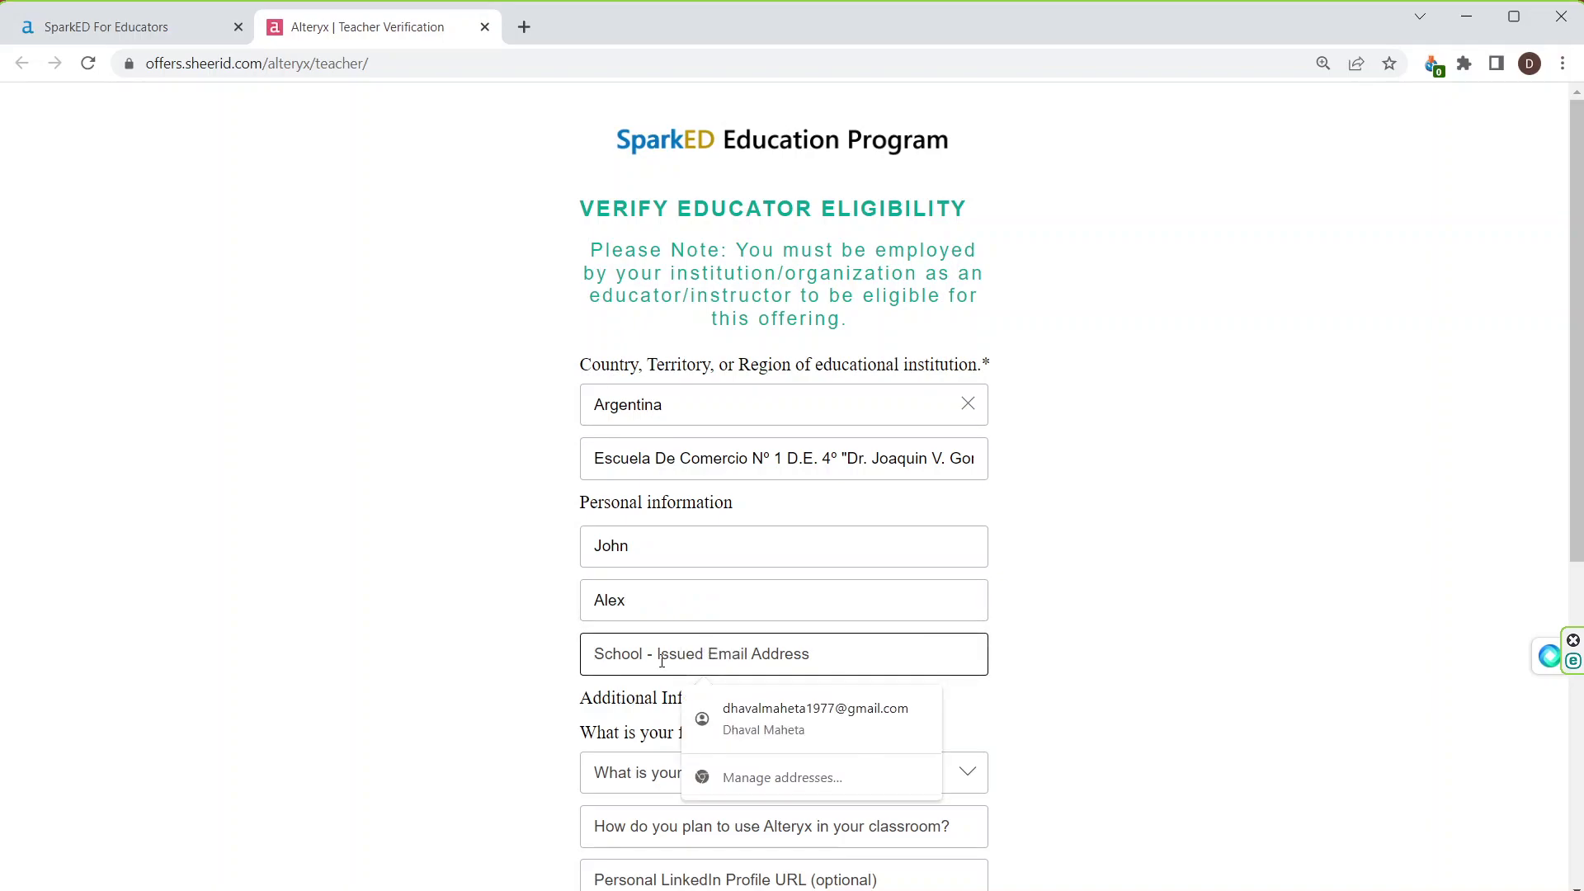
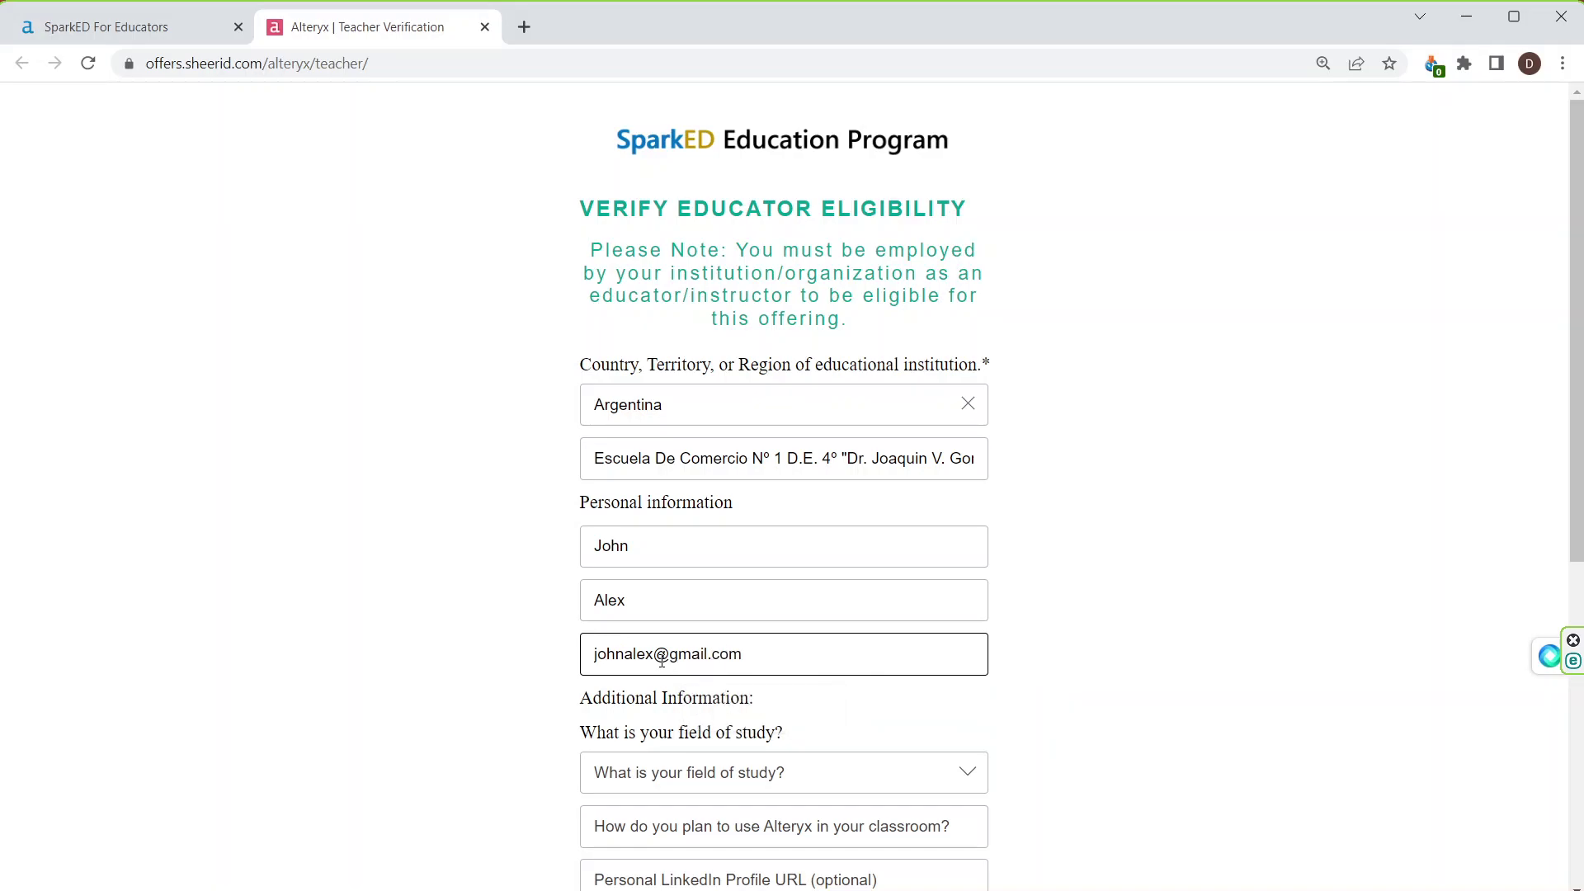
Step: Choose Actuarial Science as field of study, enter Learning as classroom use, and submit
scroll(832, 648, down, 3)
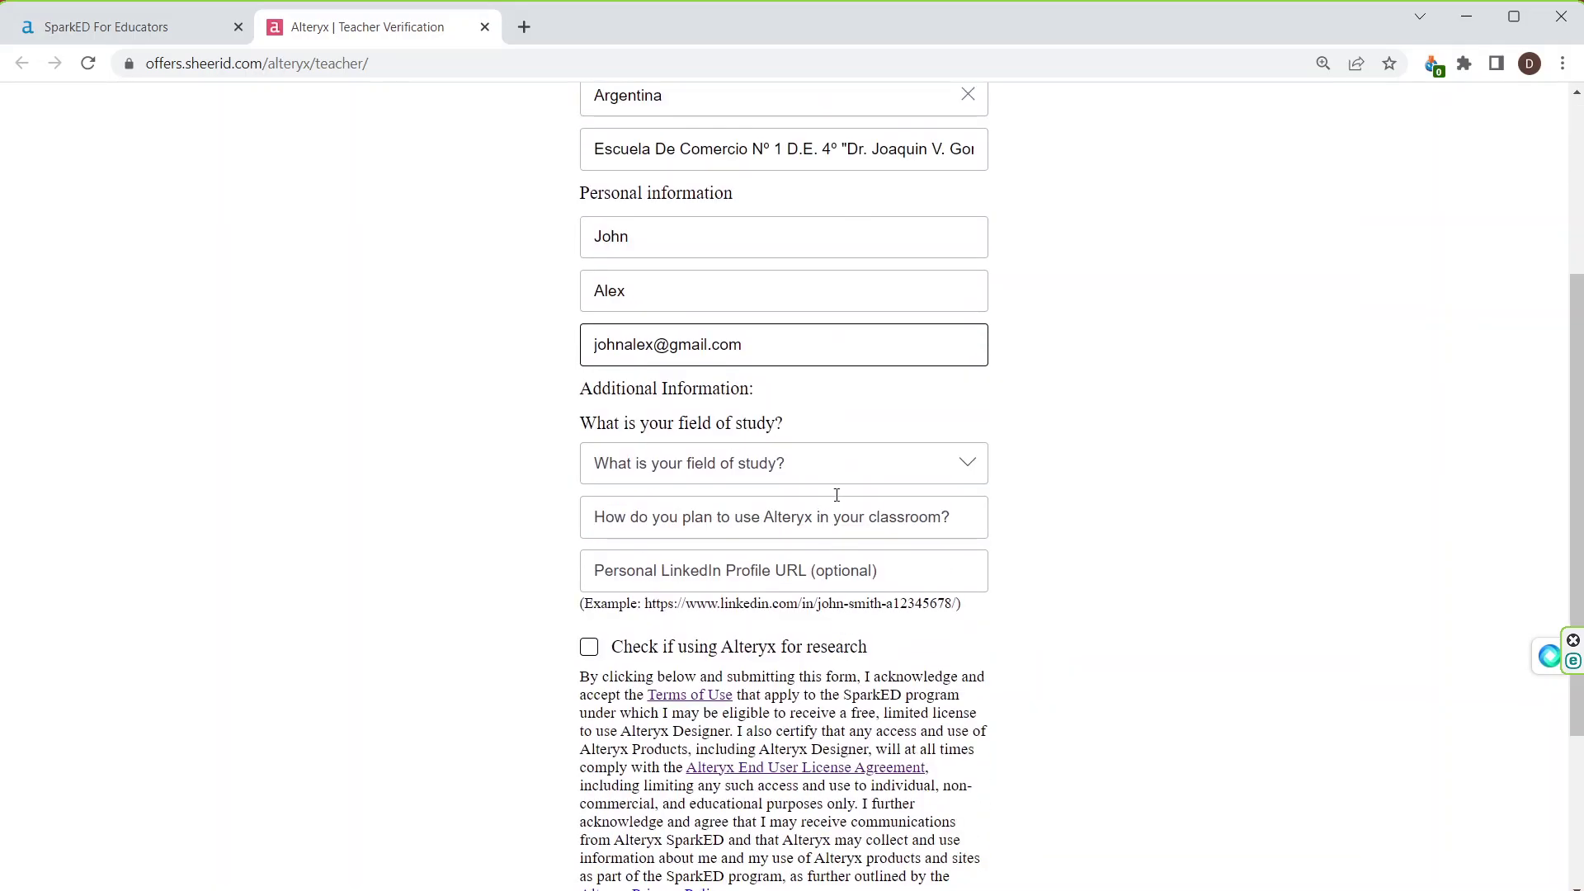
click(967, 464)
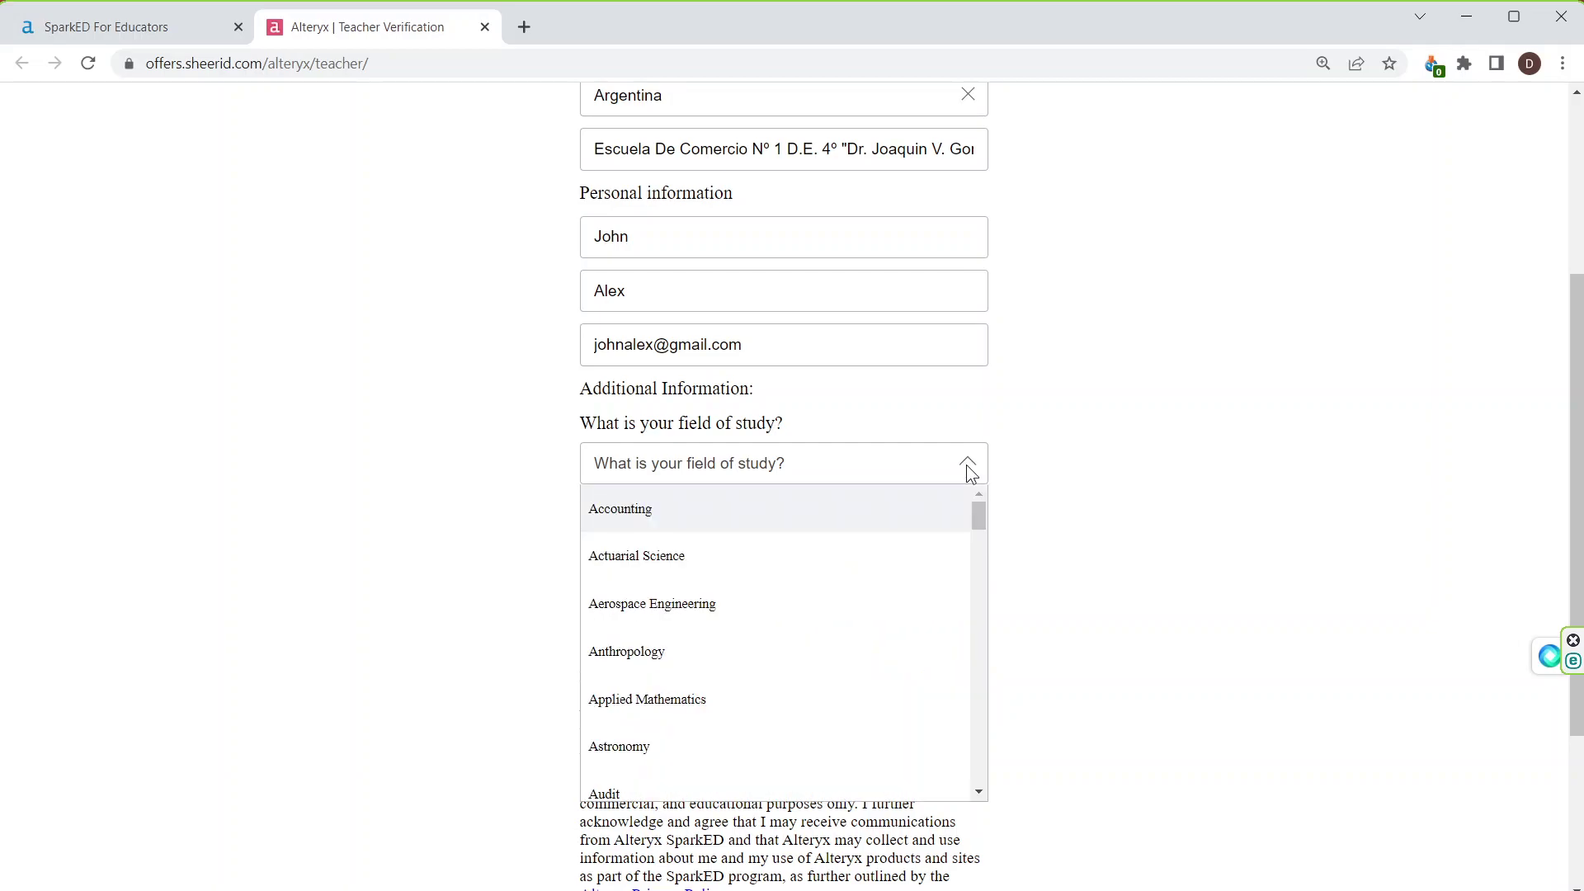
click(707, 568)
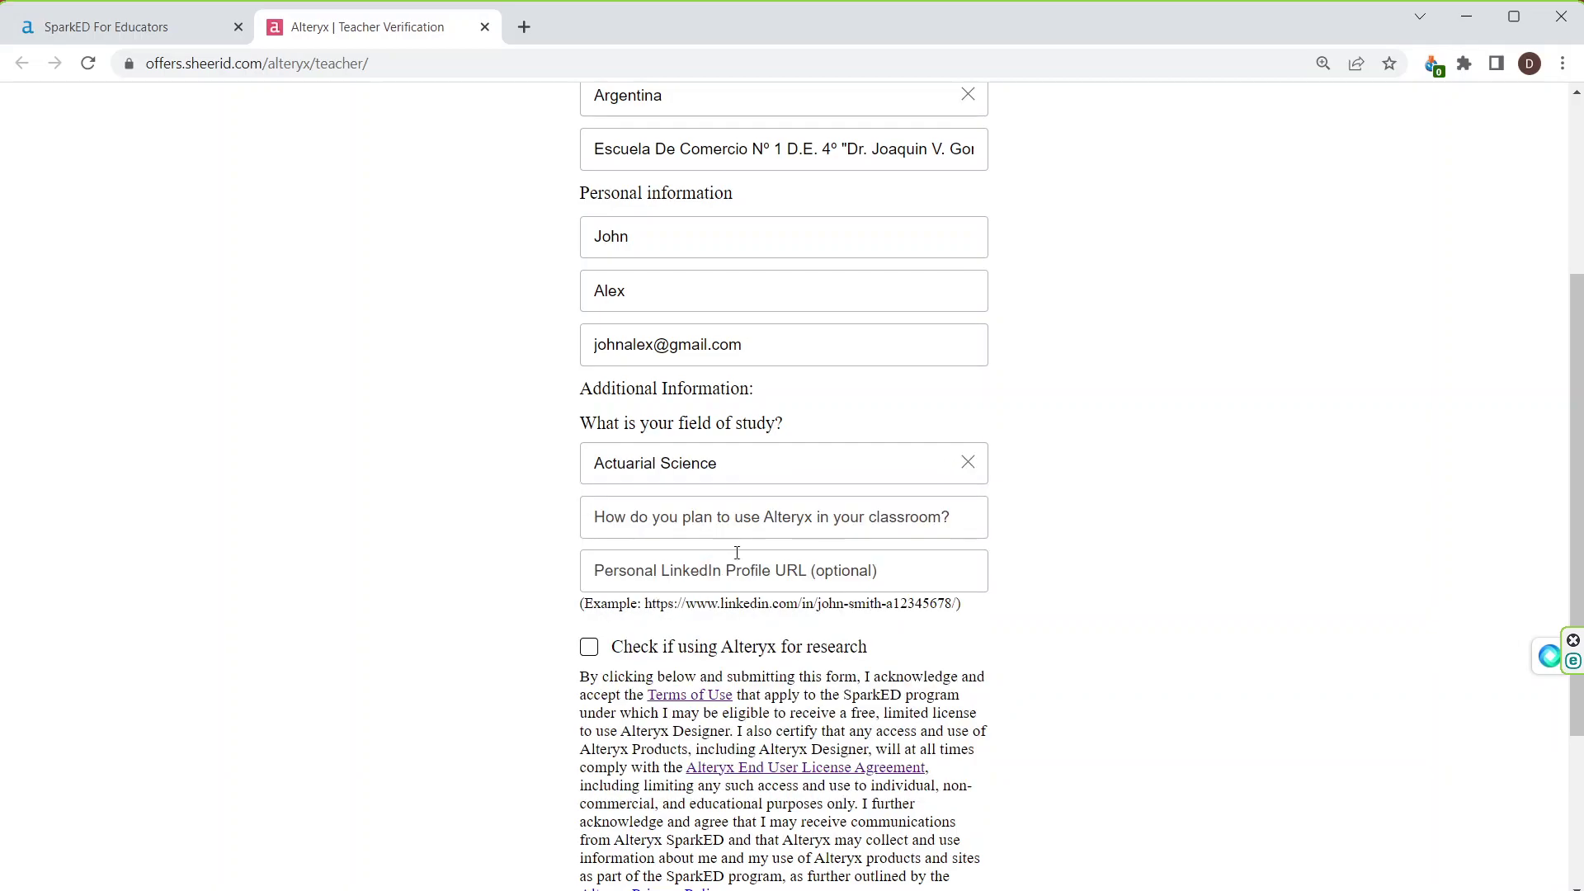
click(784, 518)
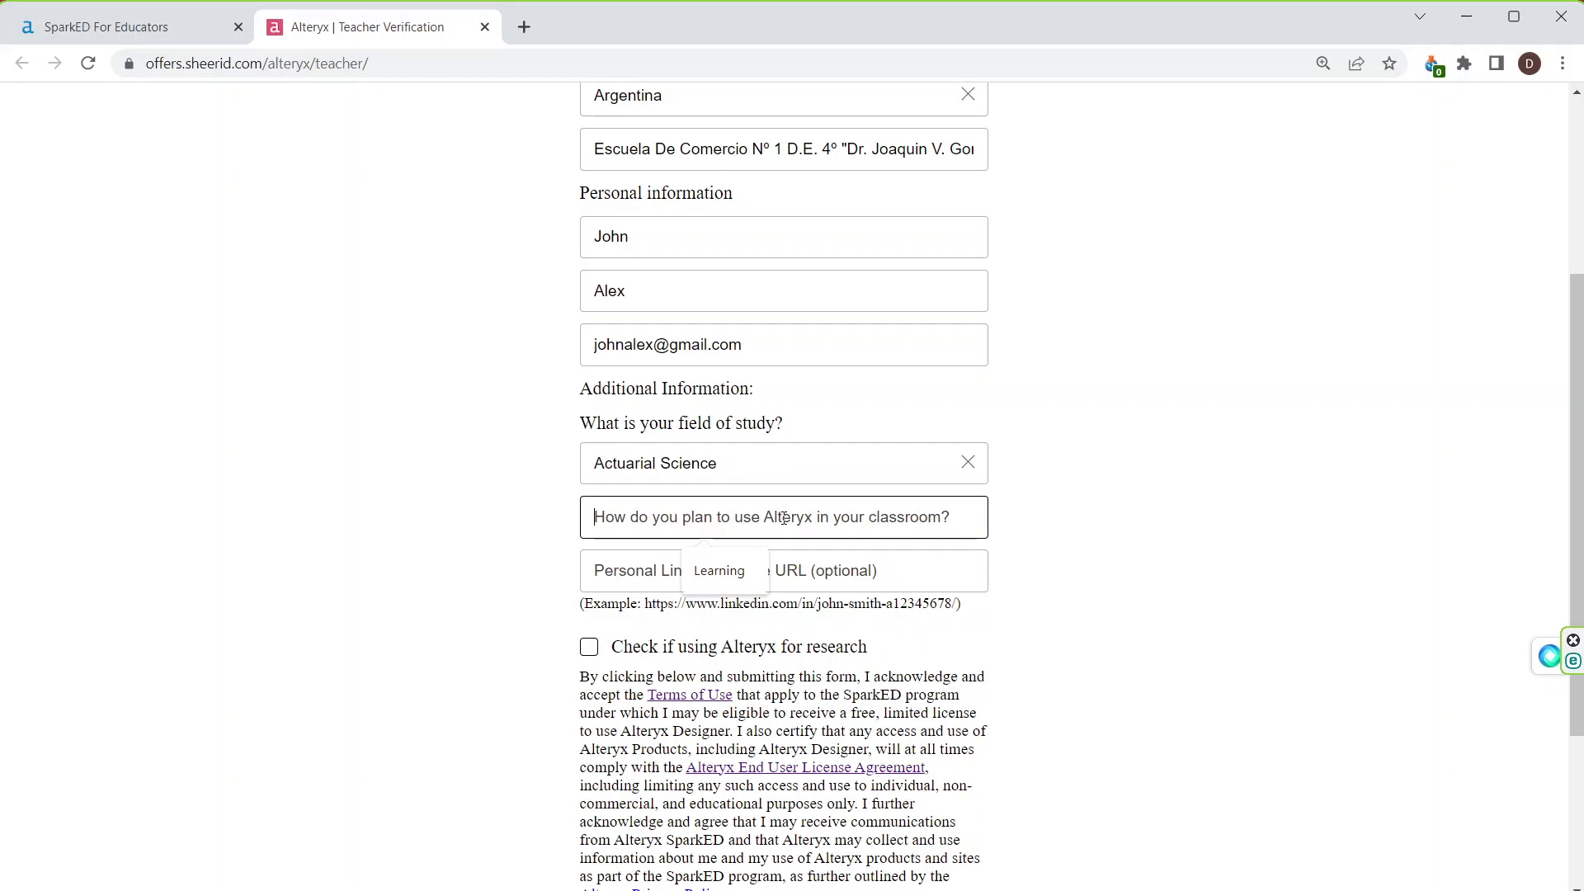
click(738, 569)
click(724, 571)
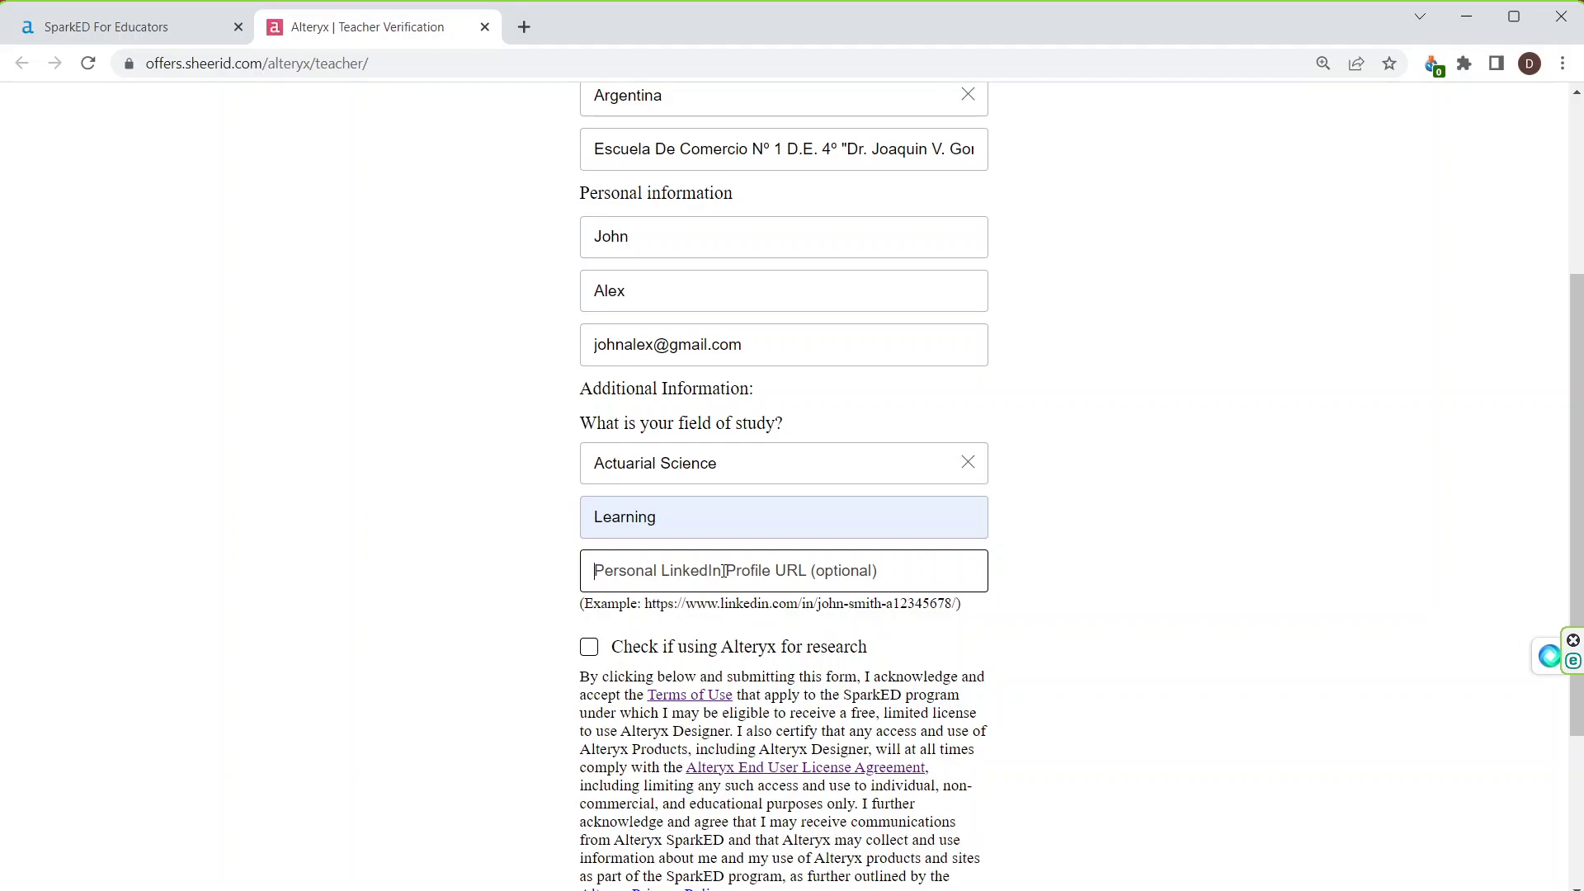
scroll(725, 571, down, 3)
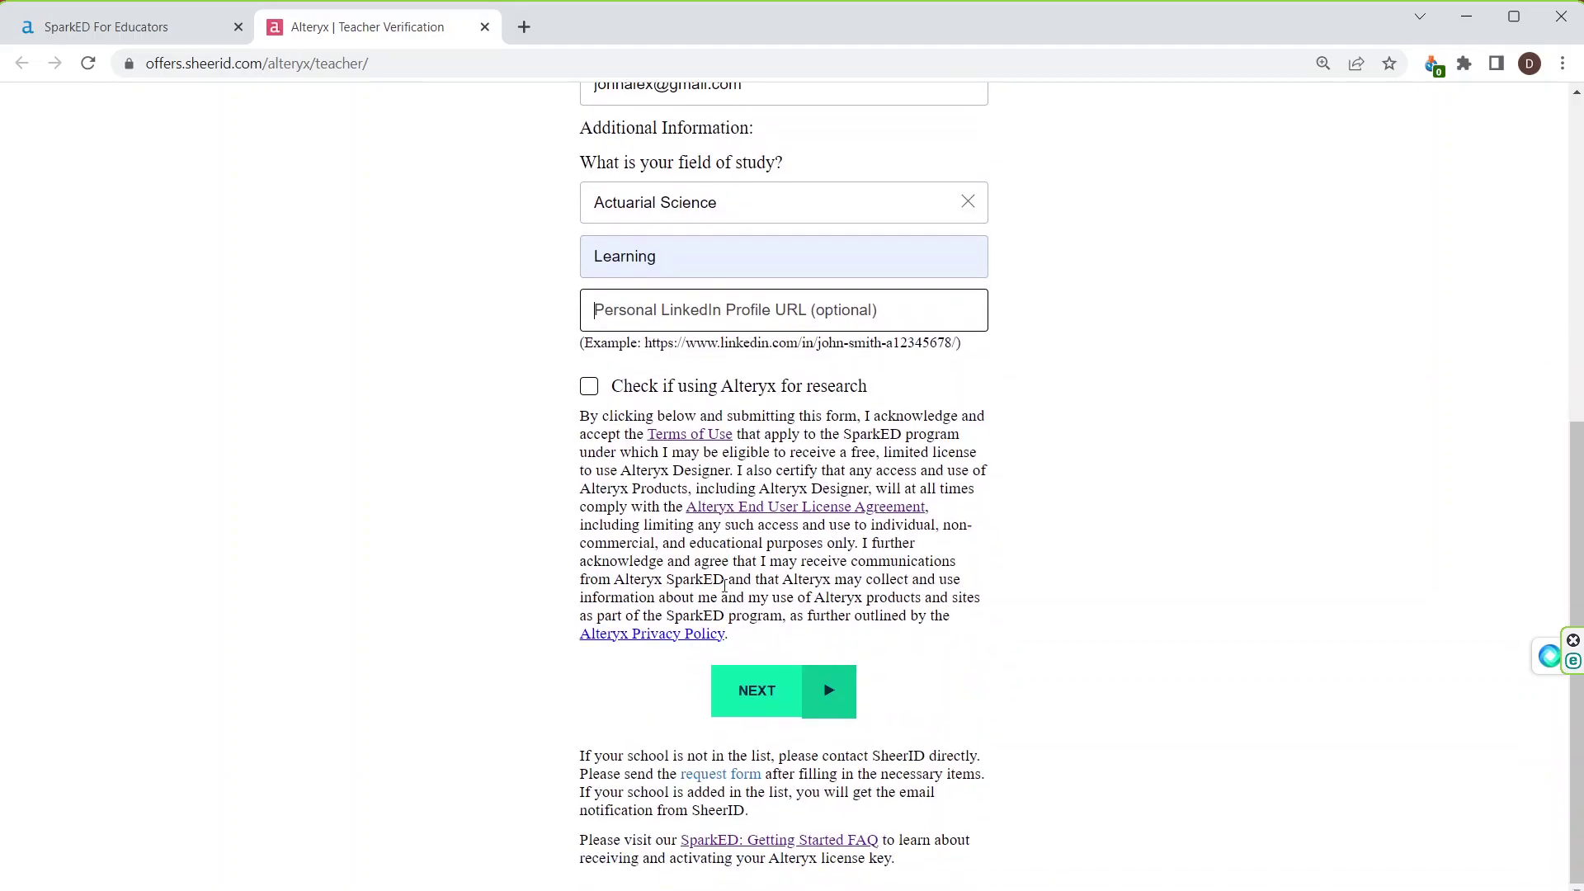
click(749, 701)
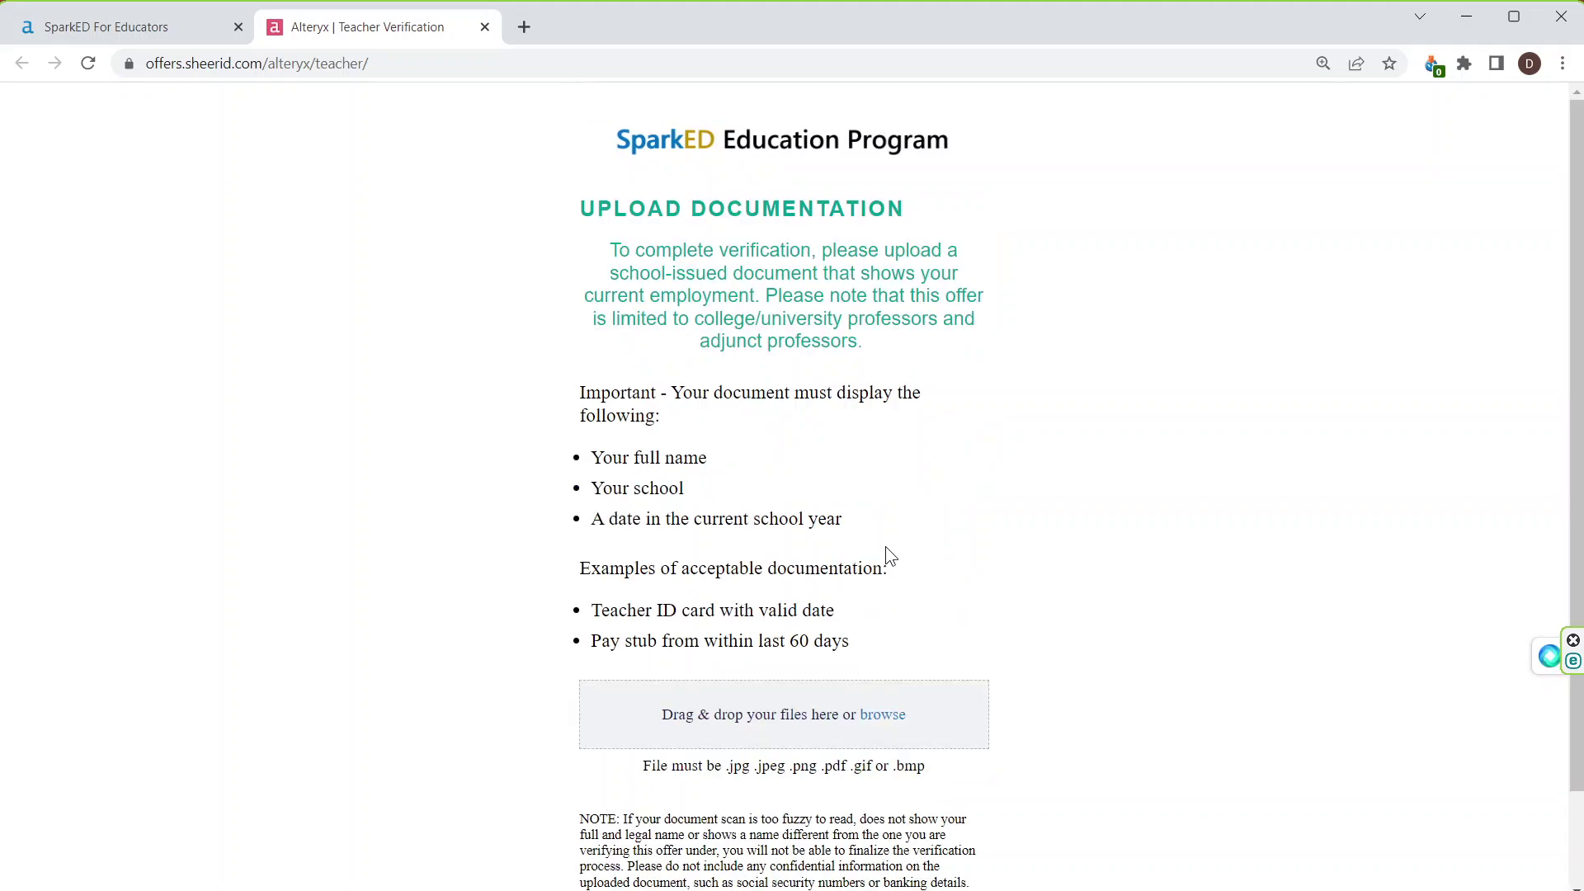
Step: Review the accepted documents (teacher ID, recent pay stub) and cancel the file picker without uploading
scroll(889, 544, down, 1)
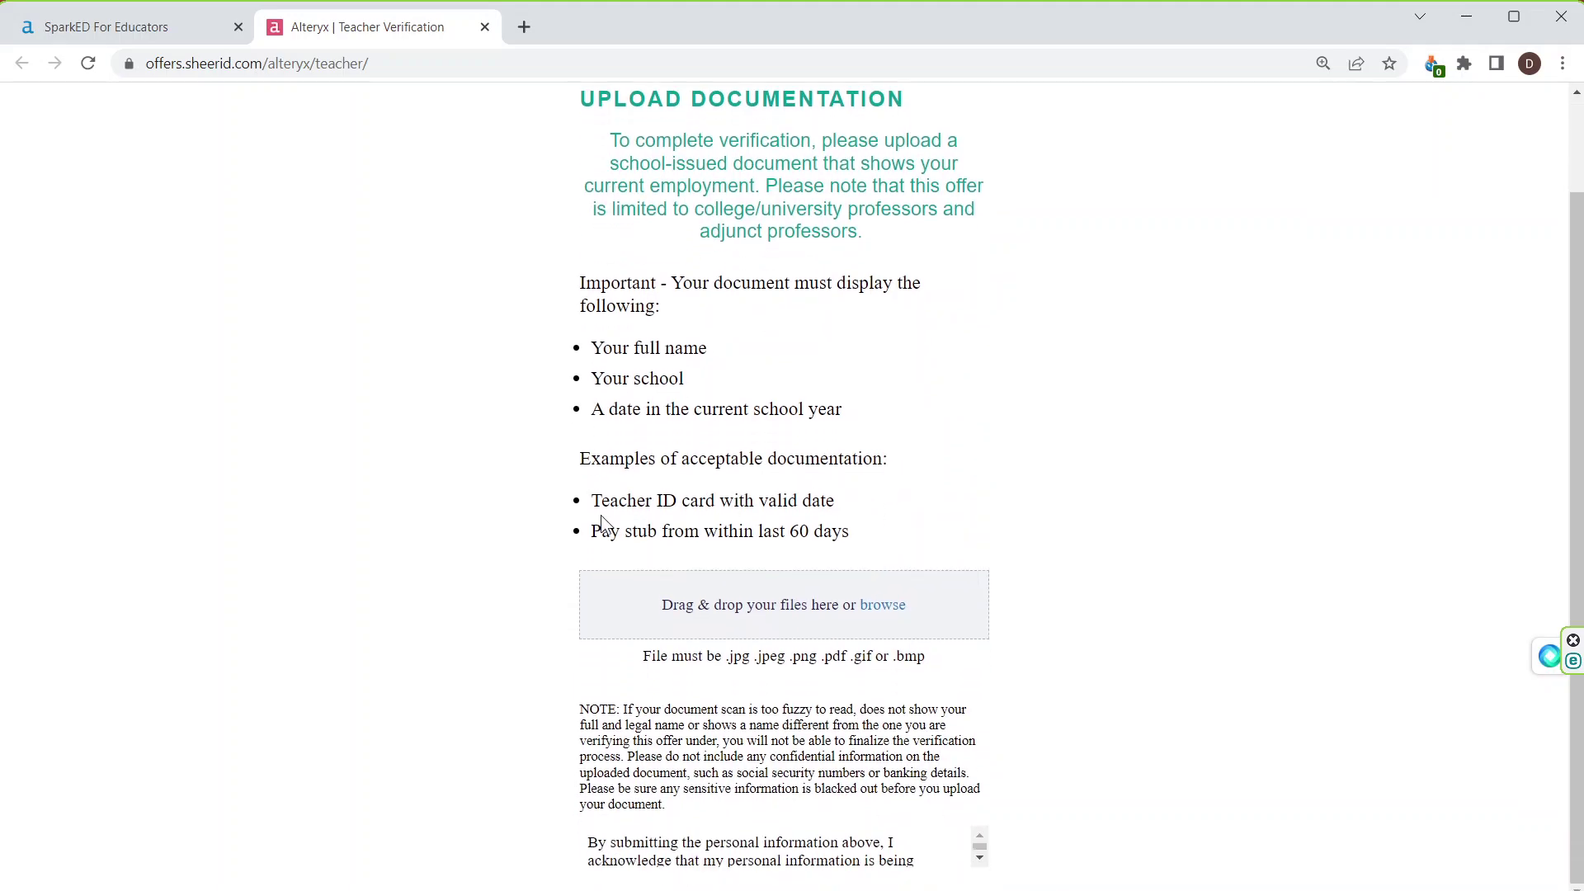
drag(591, 501, 852, 513)
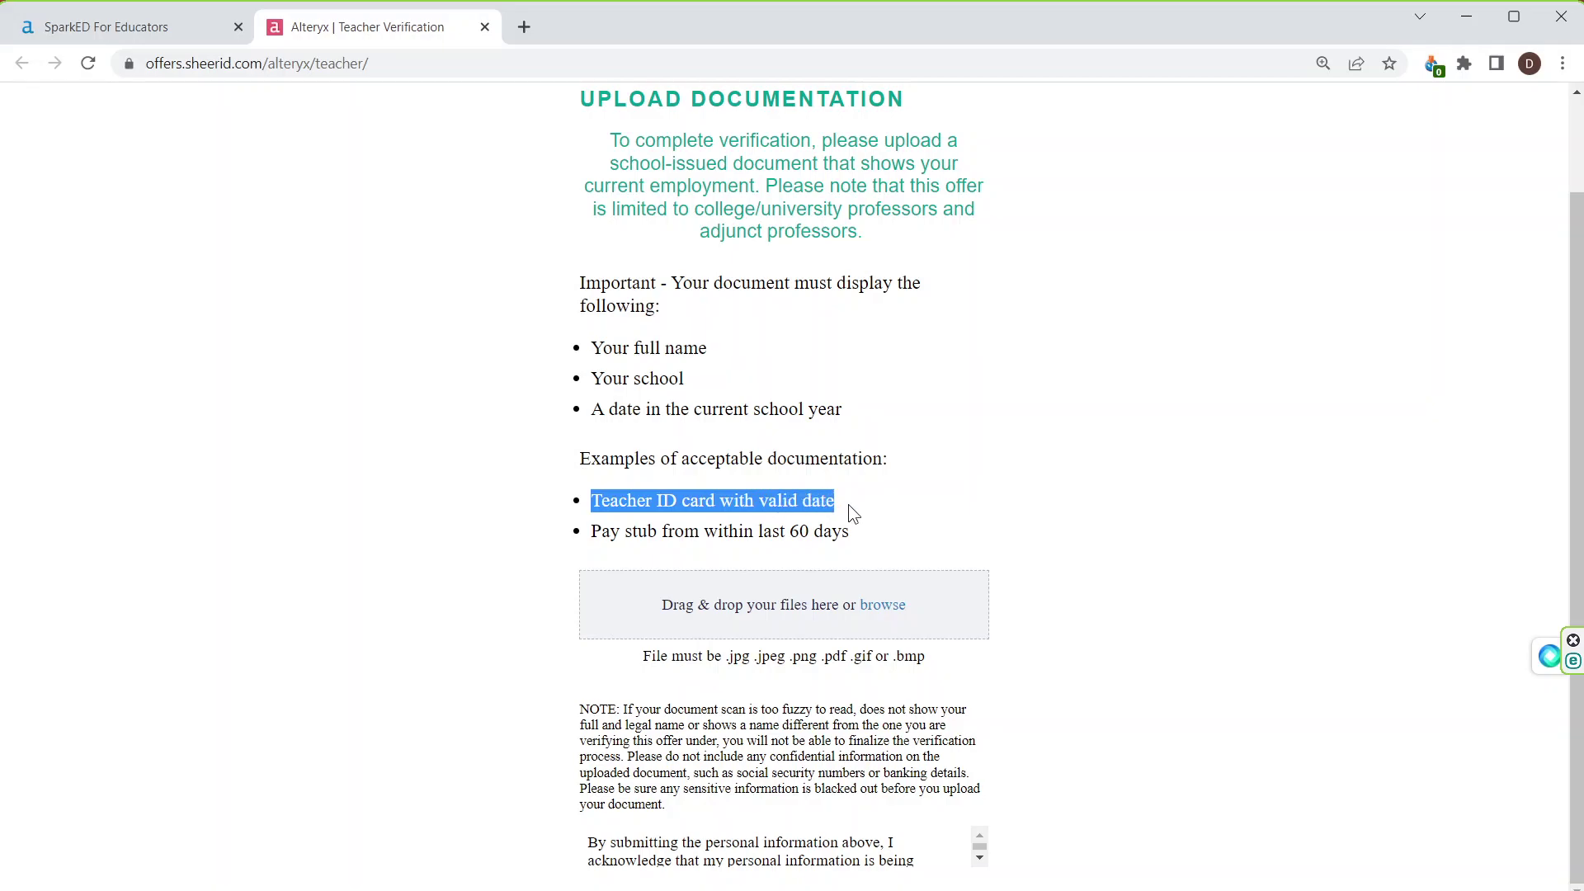
drag(590, 532, 863, 529)
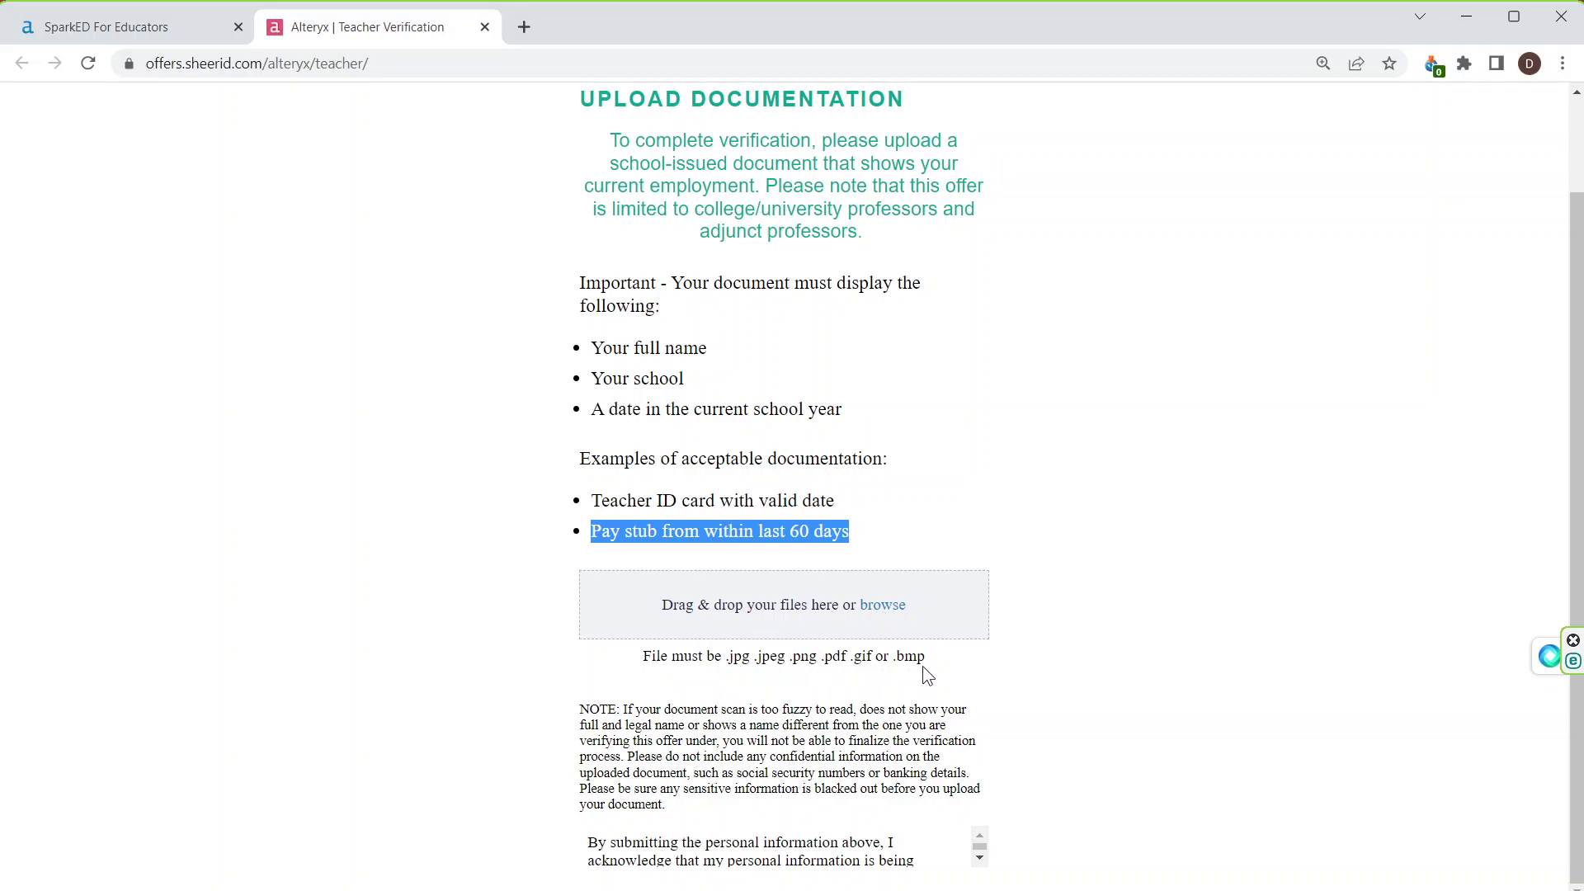
click(889, 605)
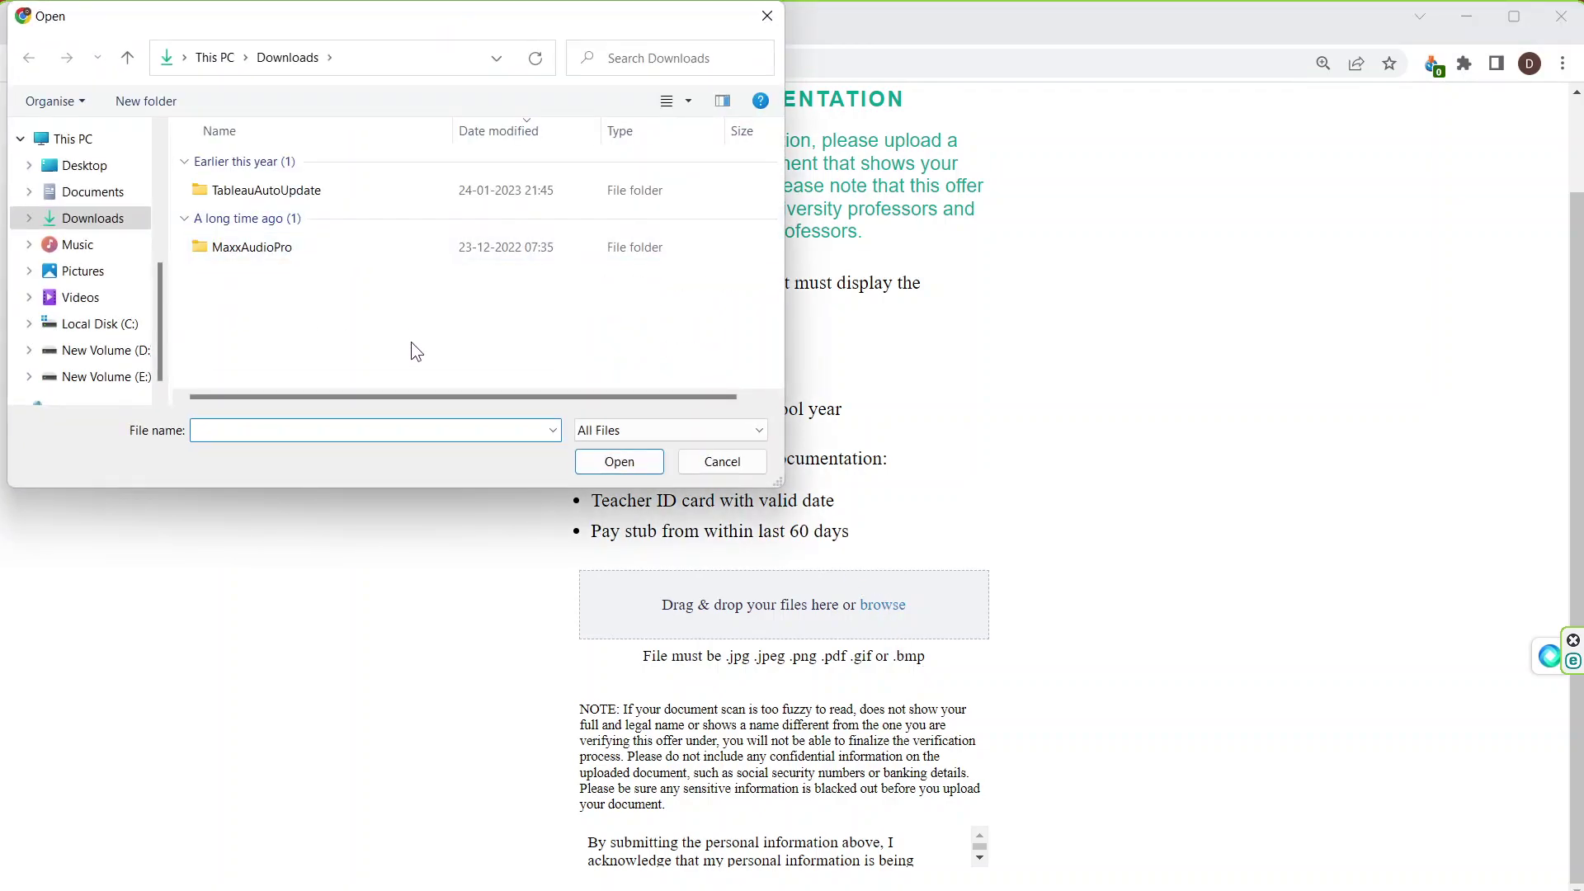
click(713, 464)
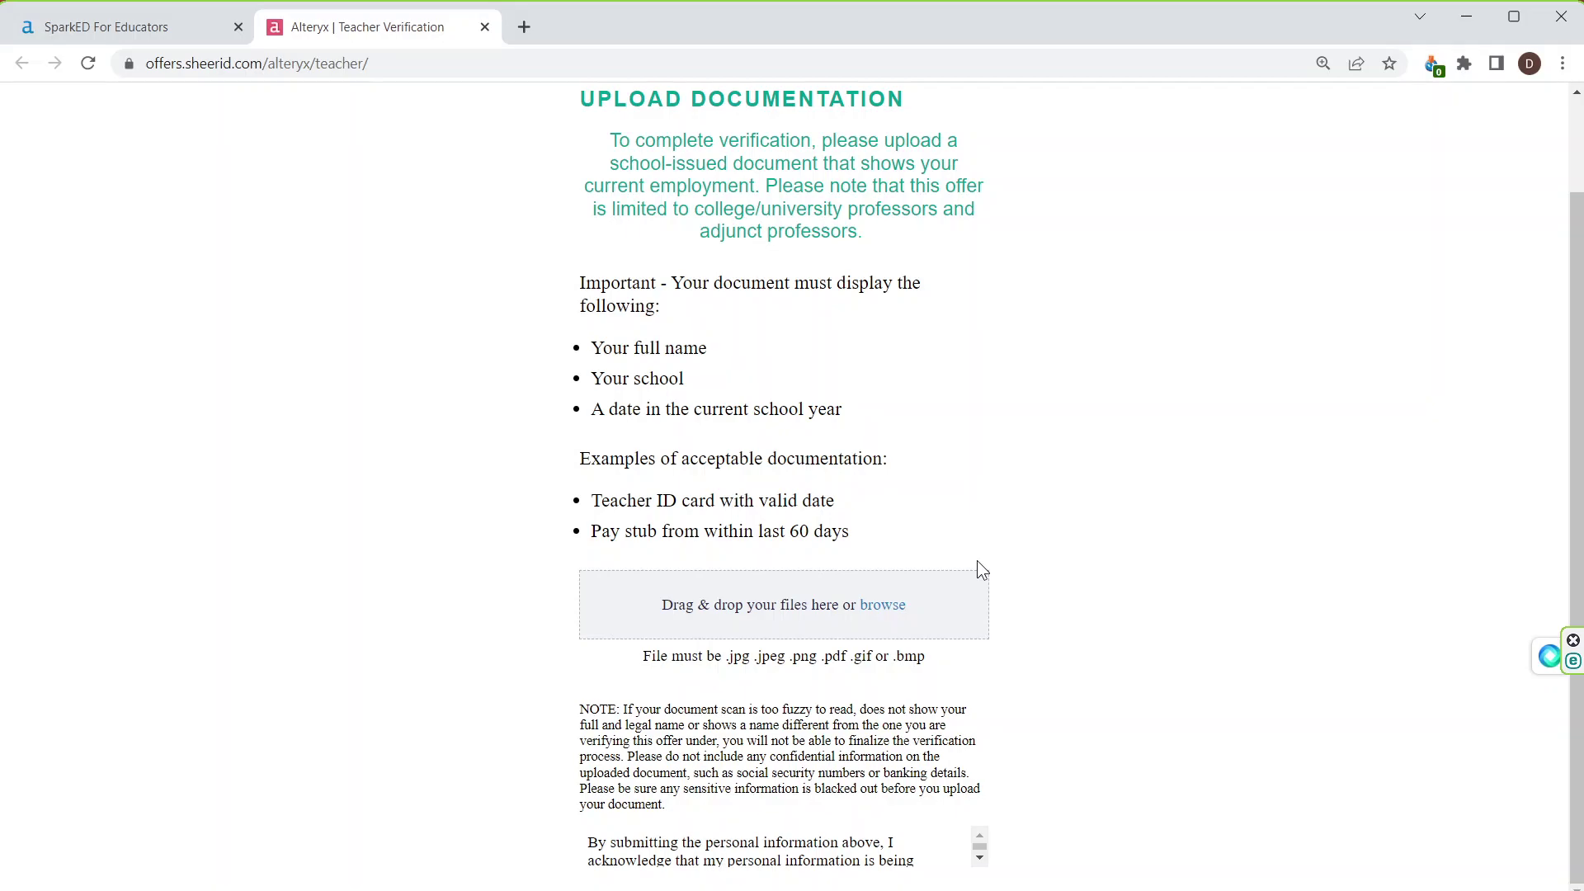
Step: Present the deck from slide 2's license-key email screenshot, then exit the slide show
click(1463, 14)
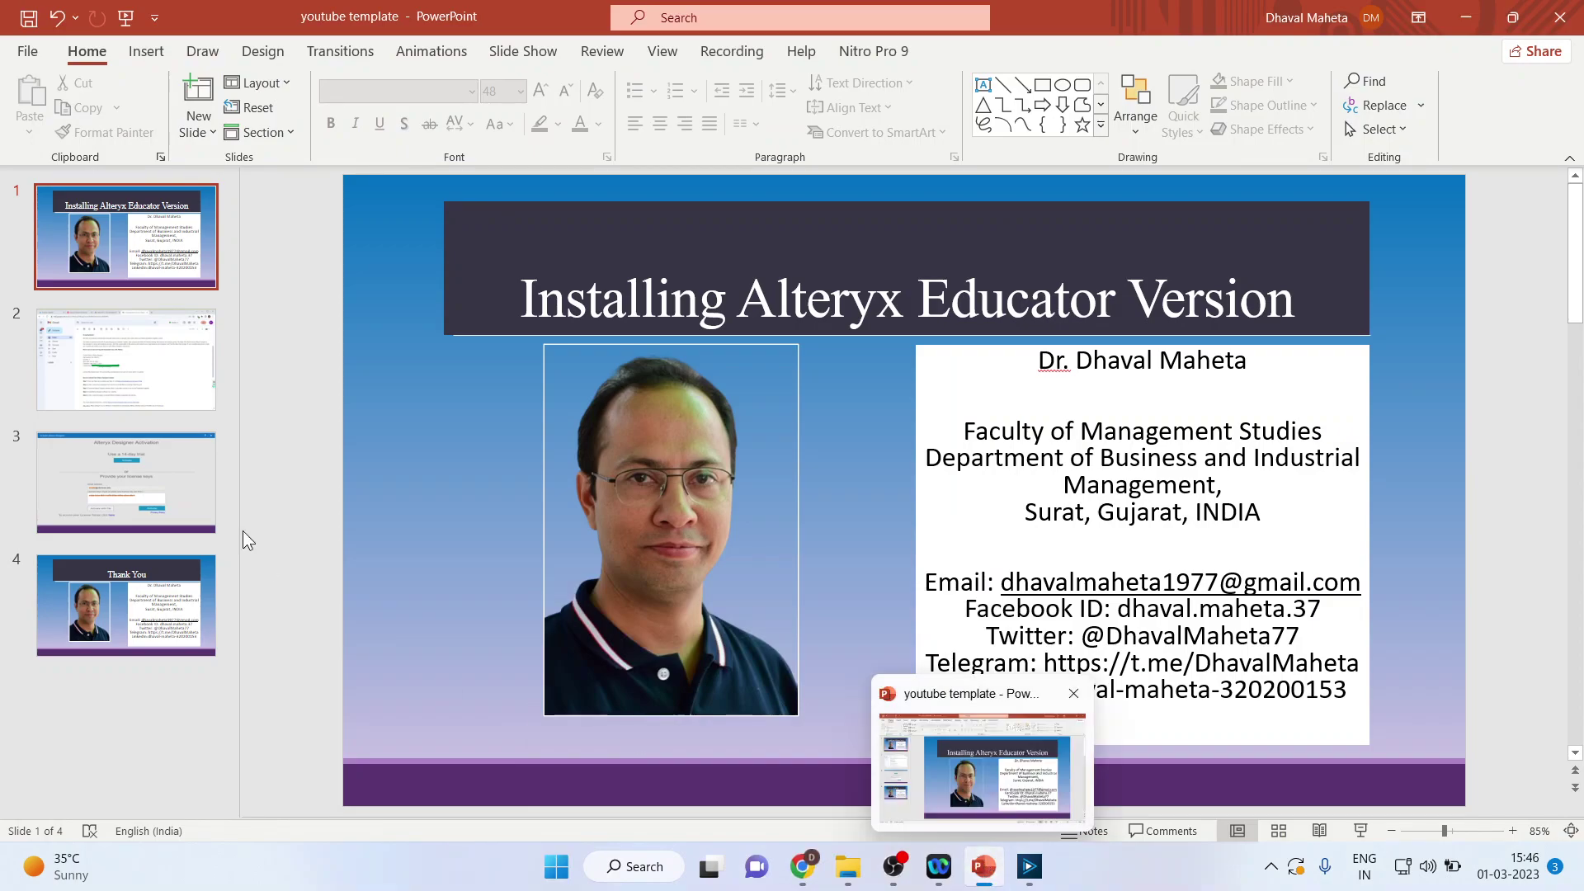
click(158, 404)
click(1360, 831)
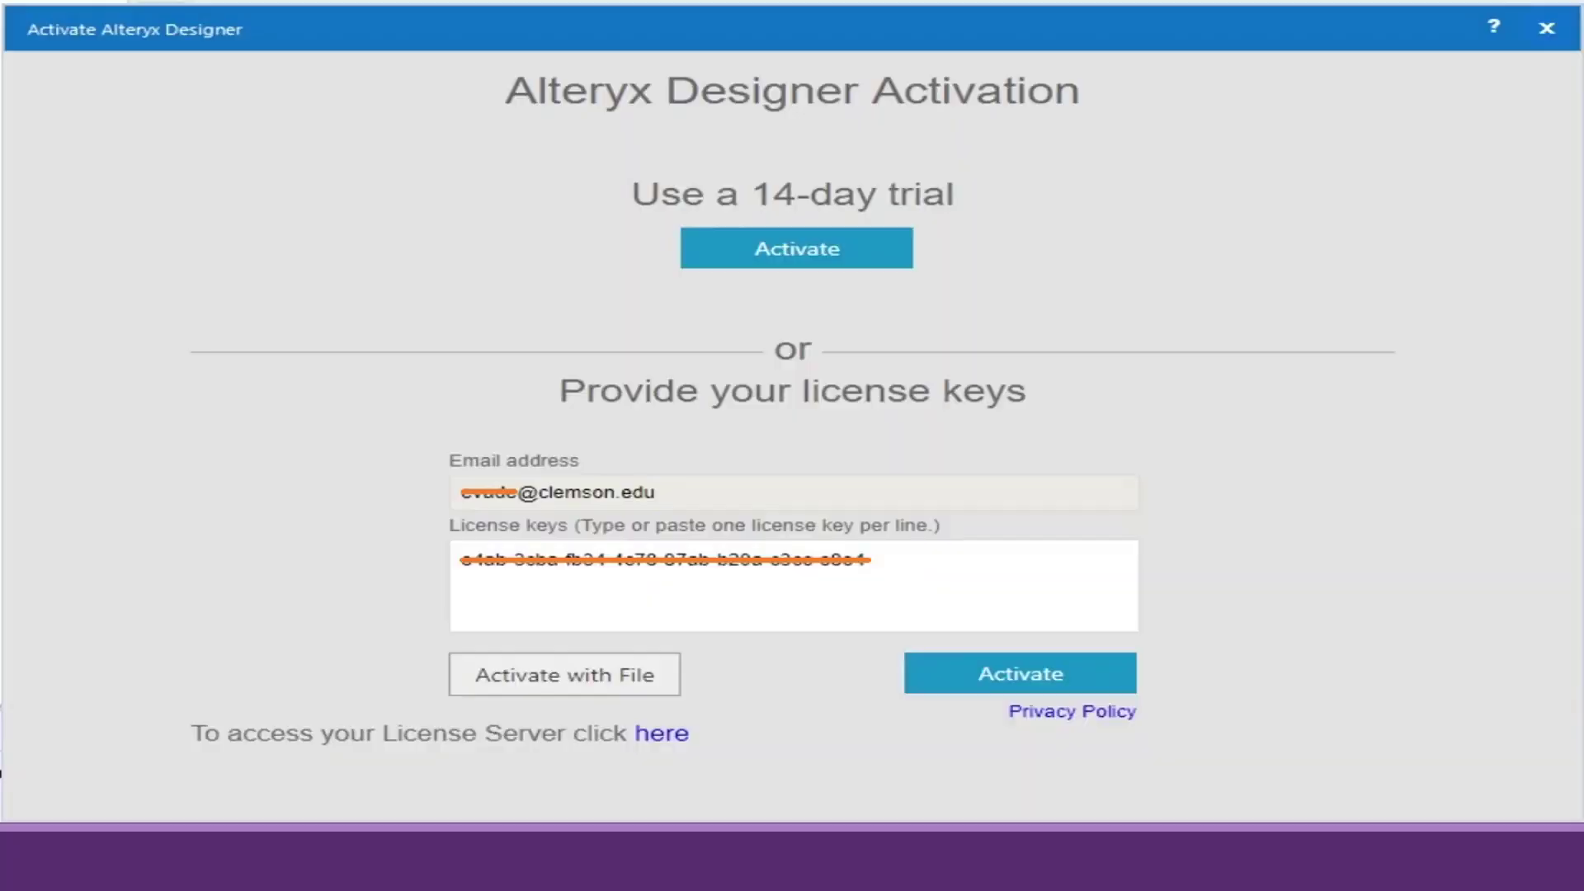
key(Left)
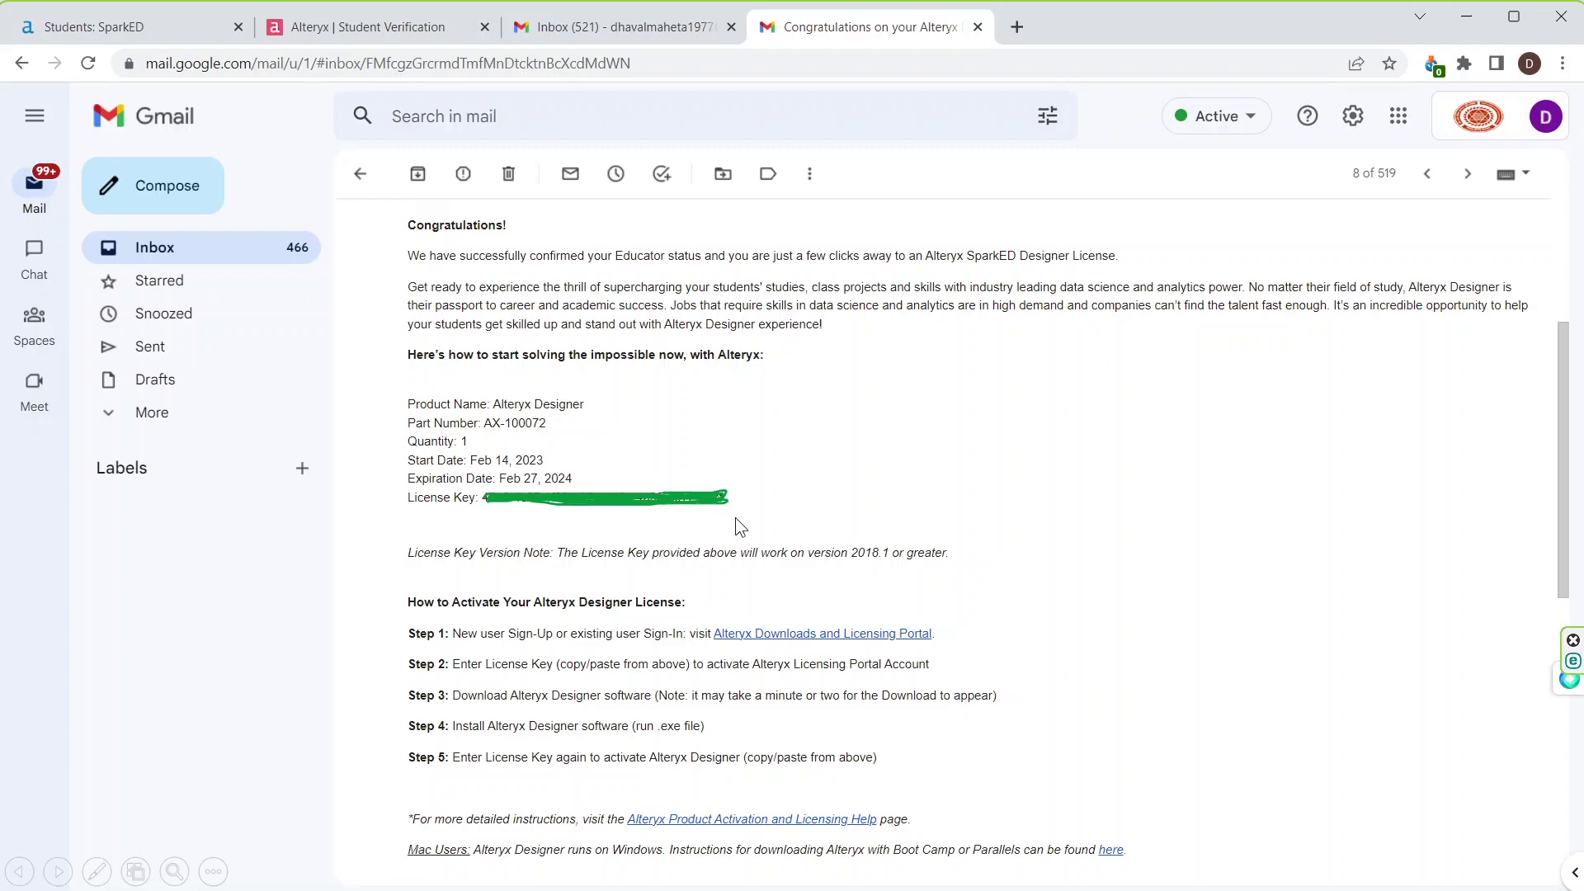
key(Escape)
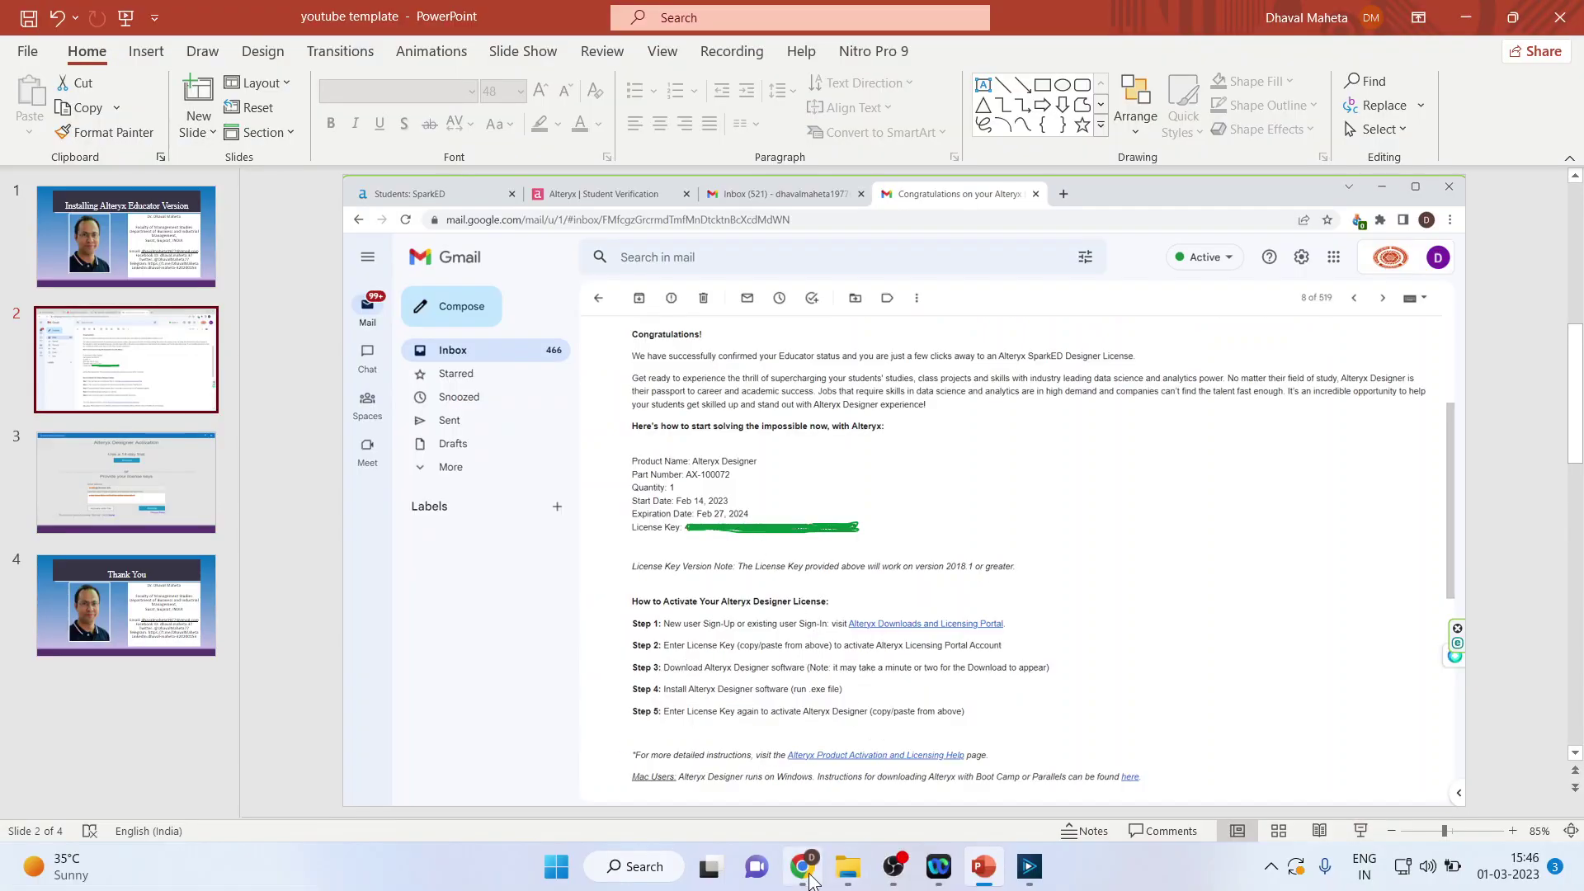
Step: Return to the SparkED For Educators tab and open Alteryx's Free Trial page
click(804, 881)
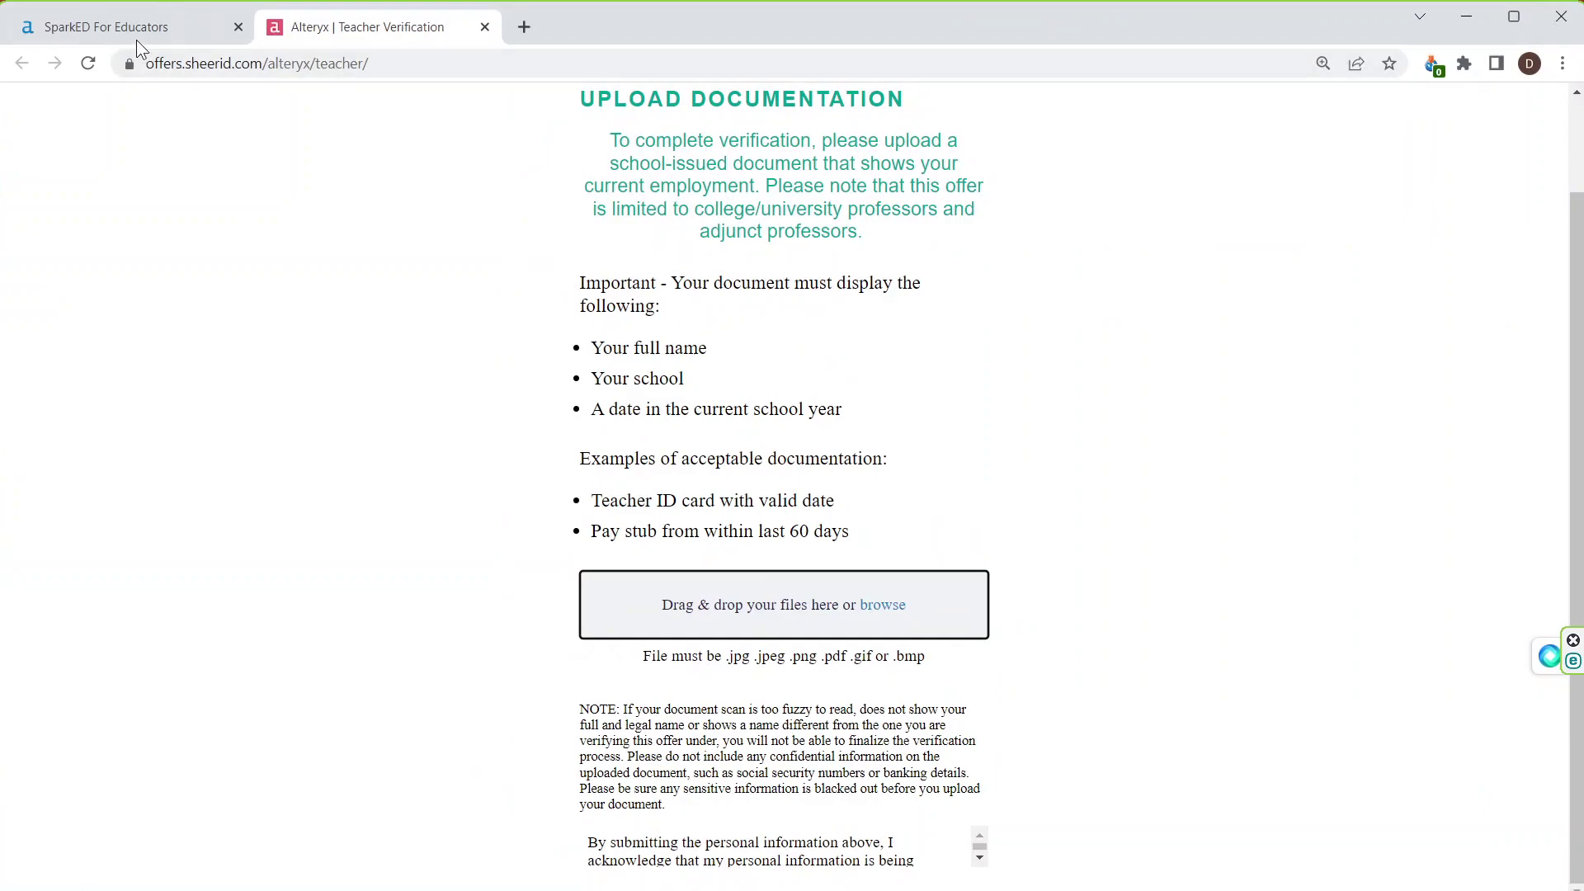
click(132, 30)
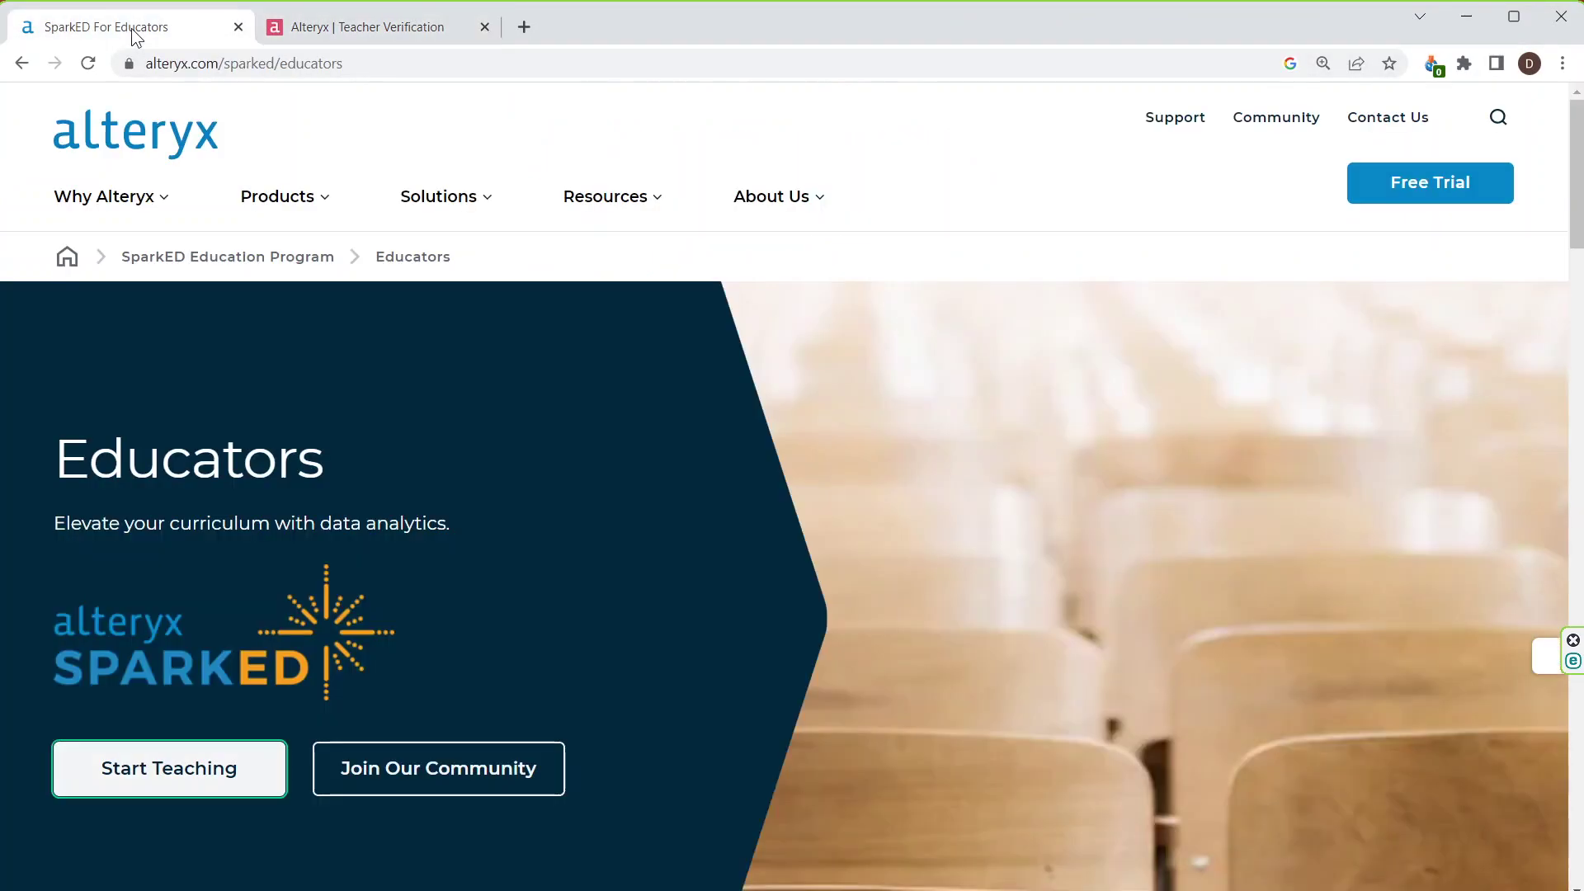
click(1412, 198)
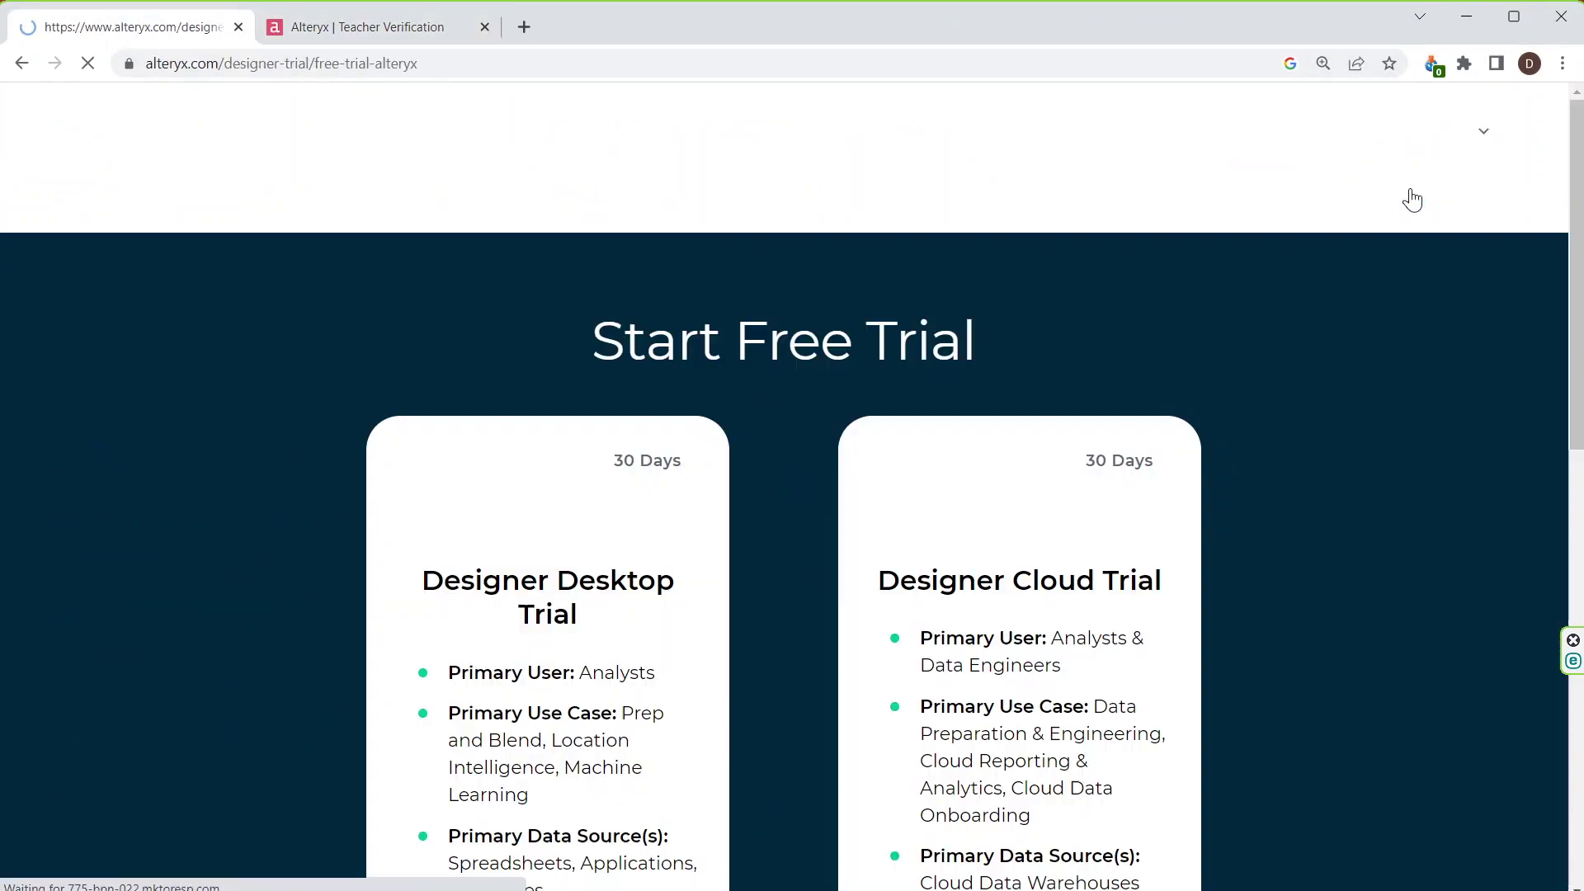
scroll(657, 481, down, 3)
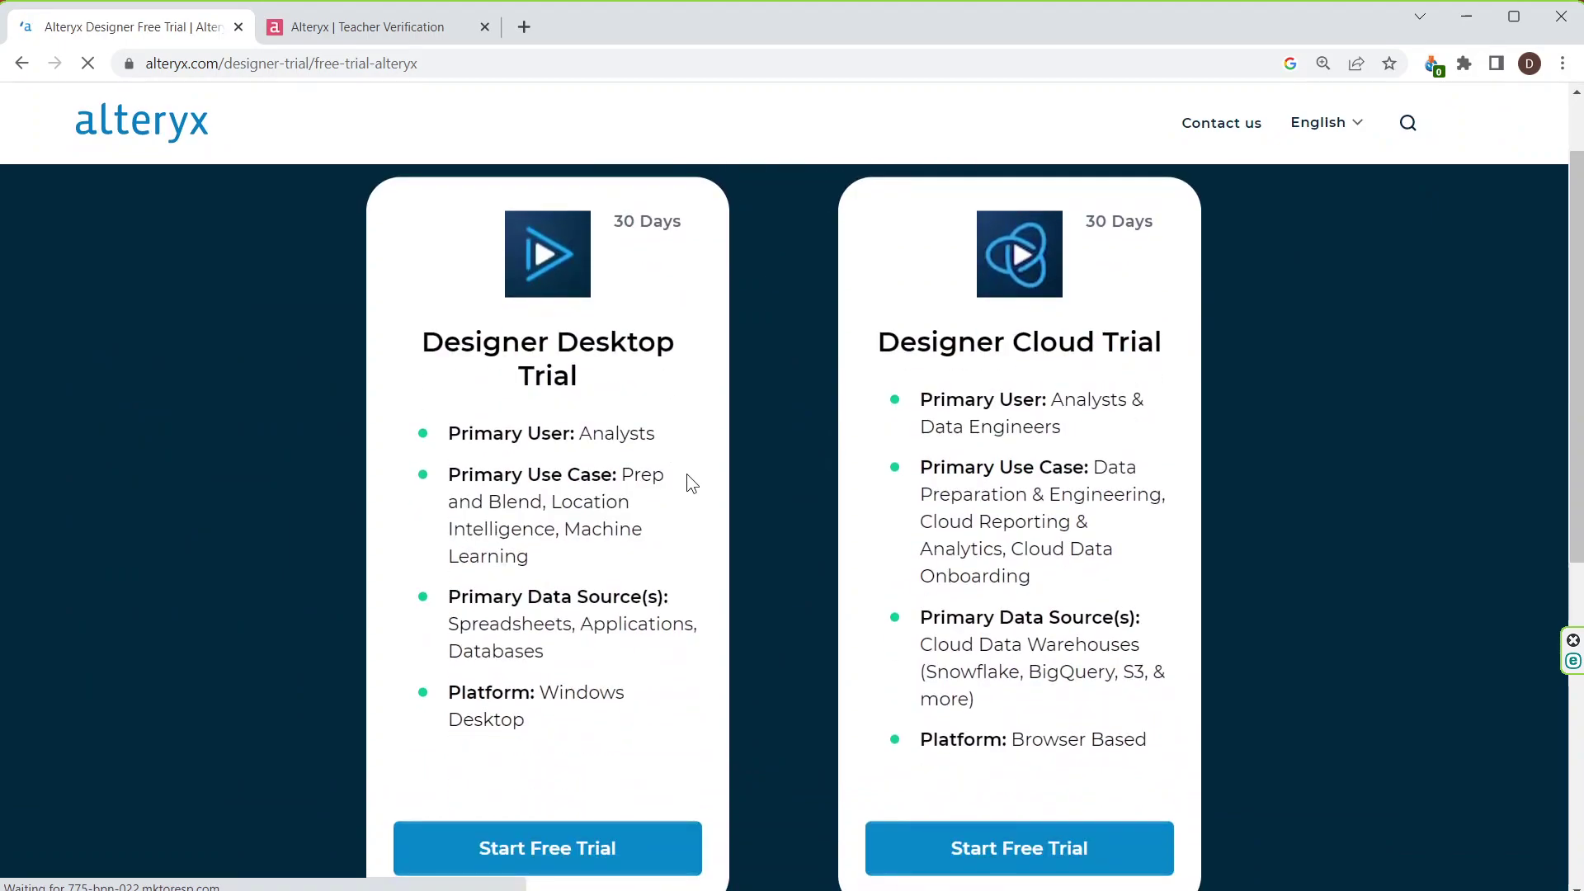
scroll(856, 447, down, 1)
Step: Start the Designer Desktop Trial signup and scroll through its empty form
click(576, 759)
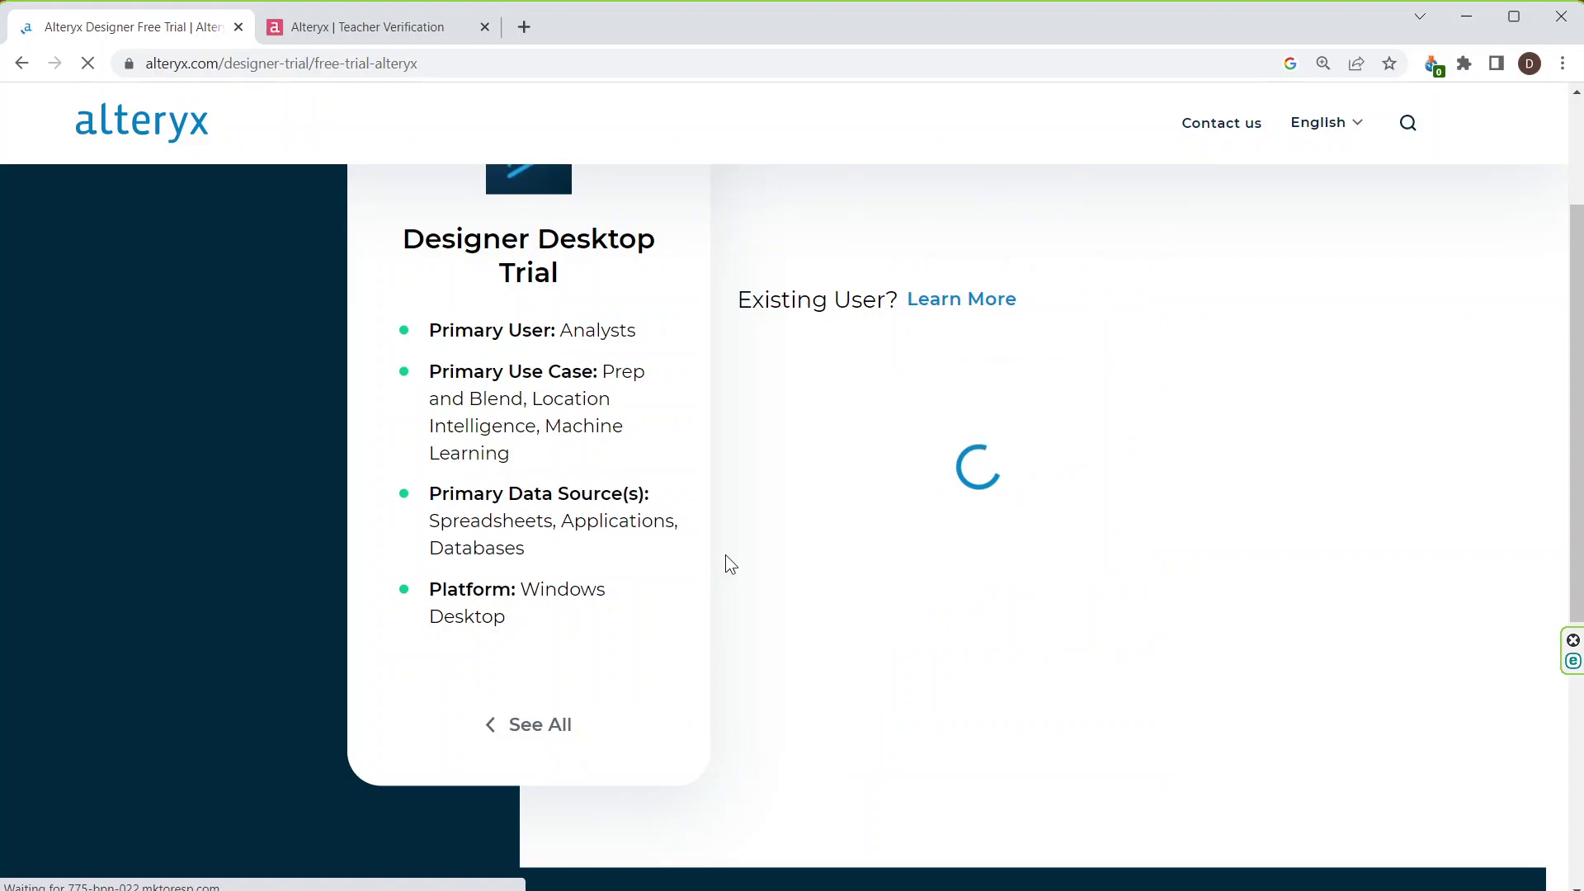
scroll(802, 479, up, 3)
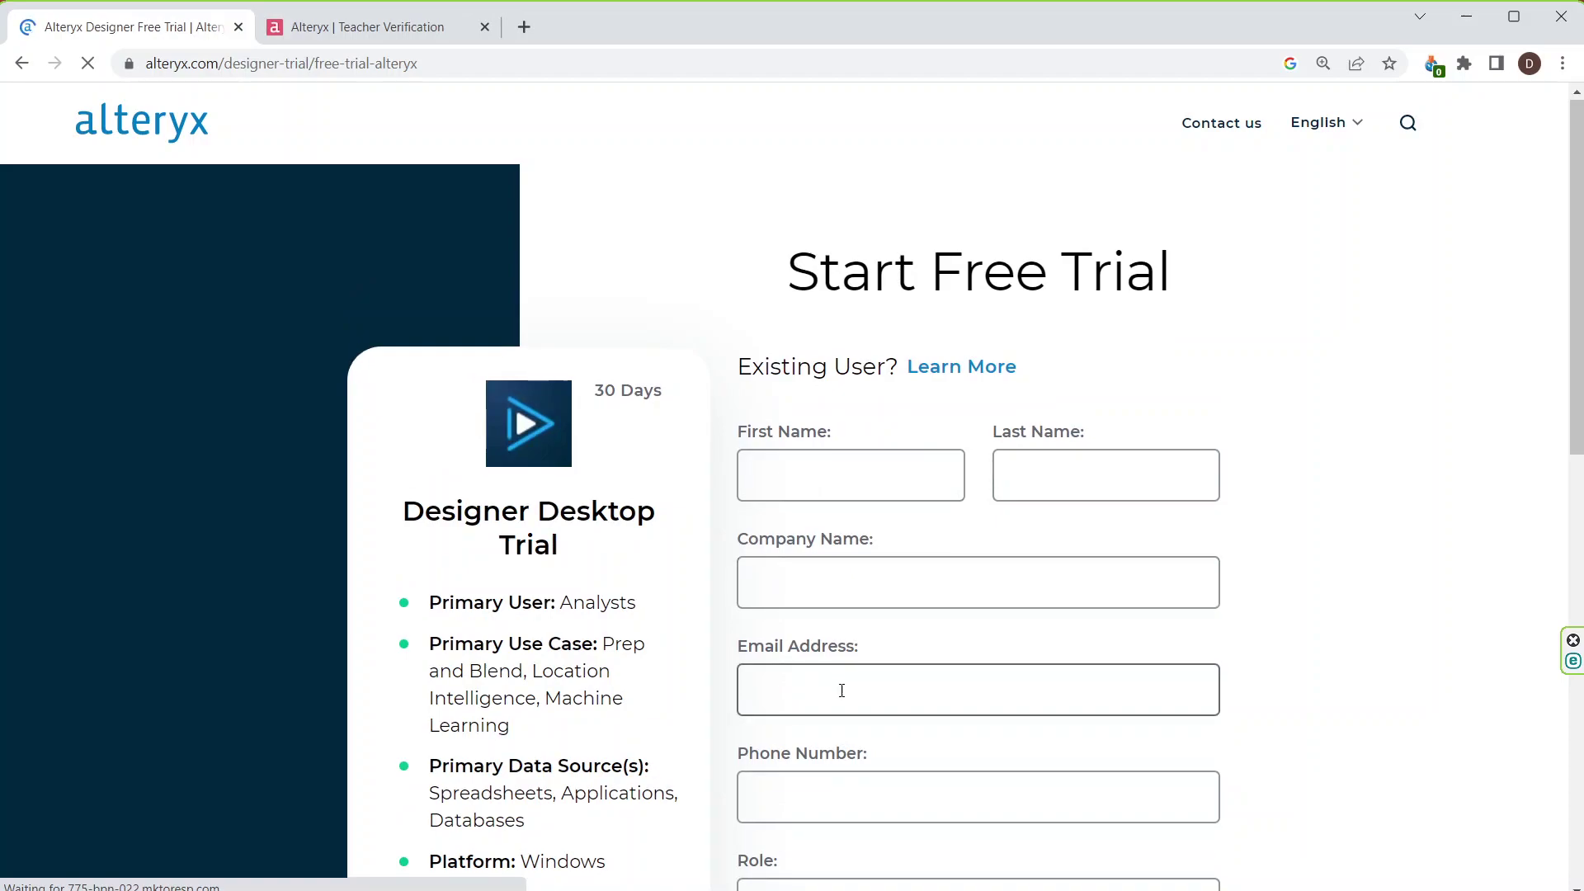
scroll(817, 652, down, 3)
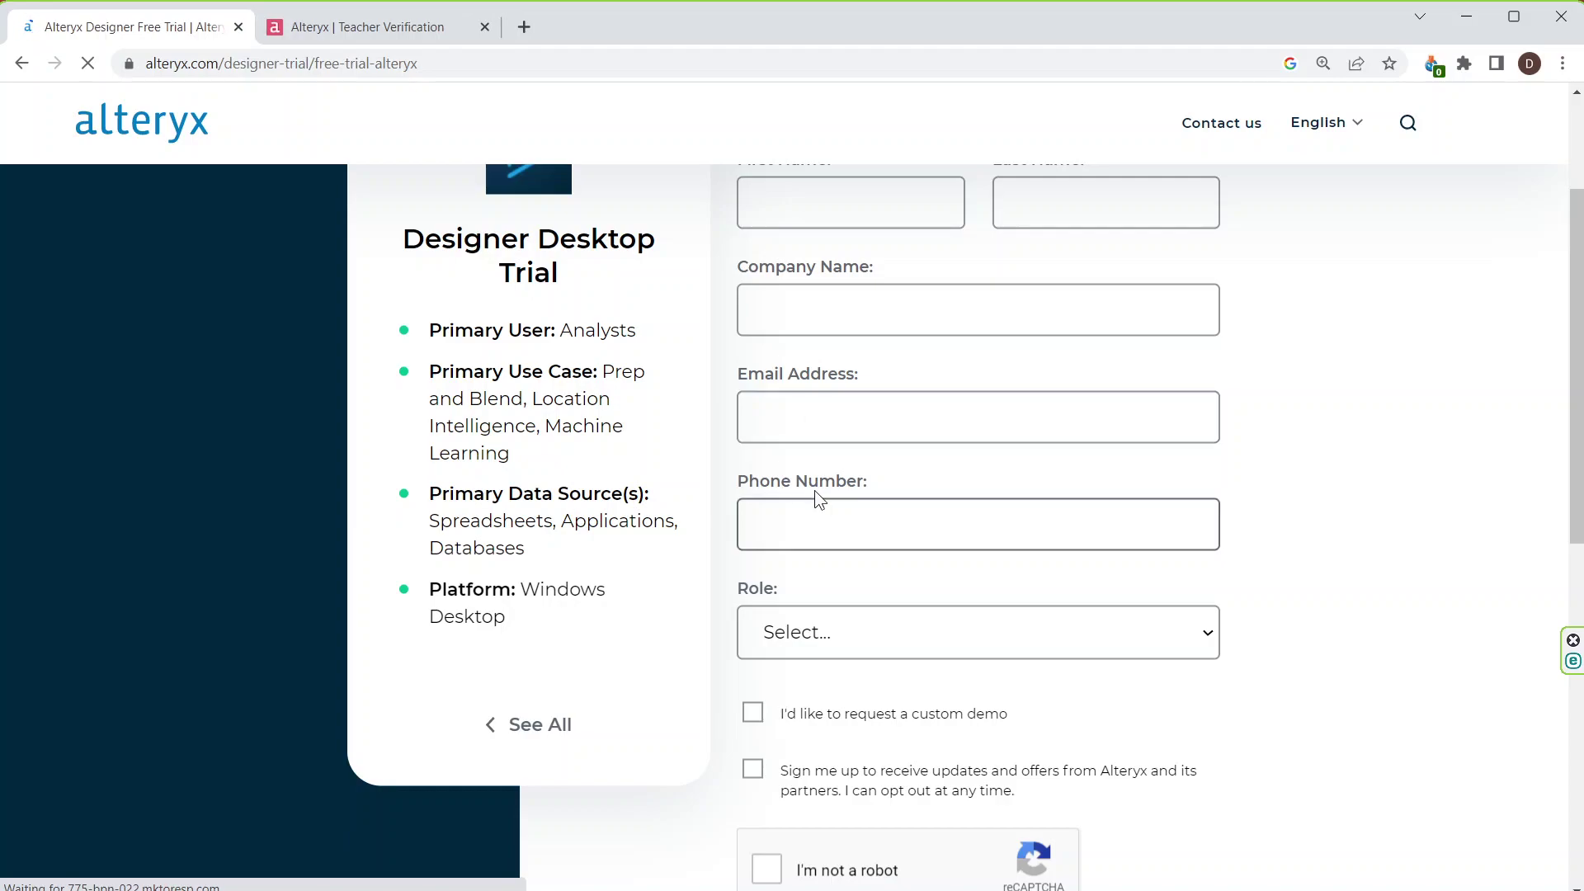
scroll(843, 636, down, 1)
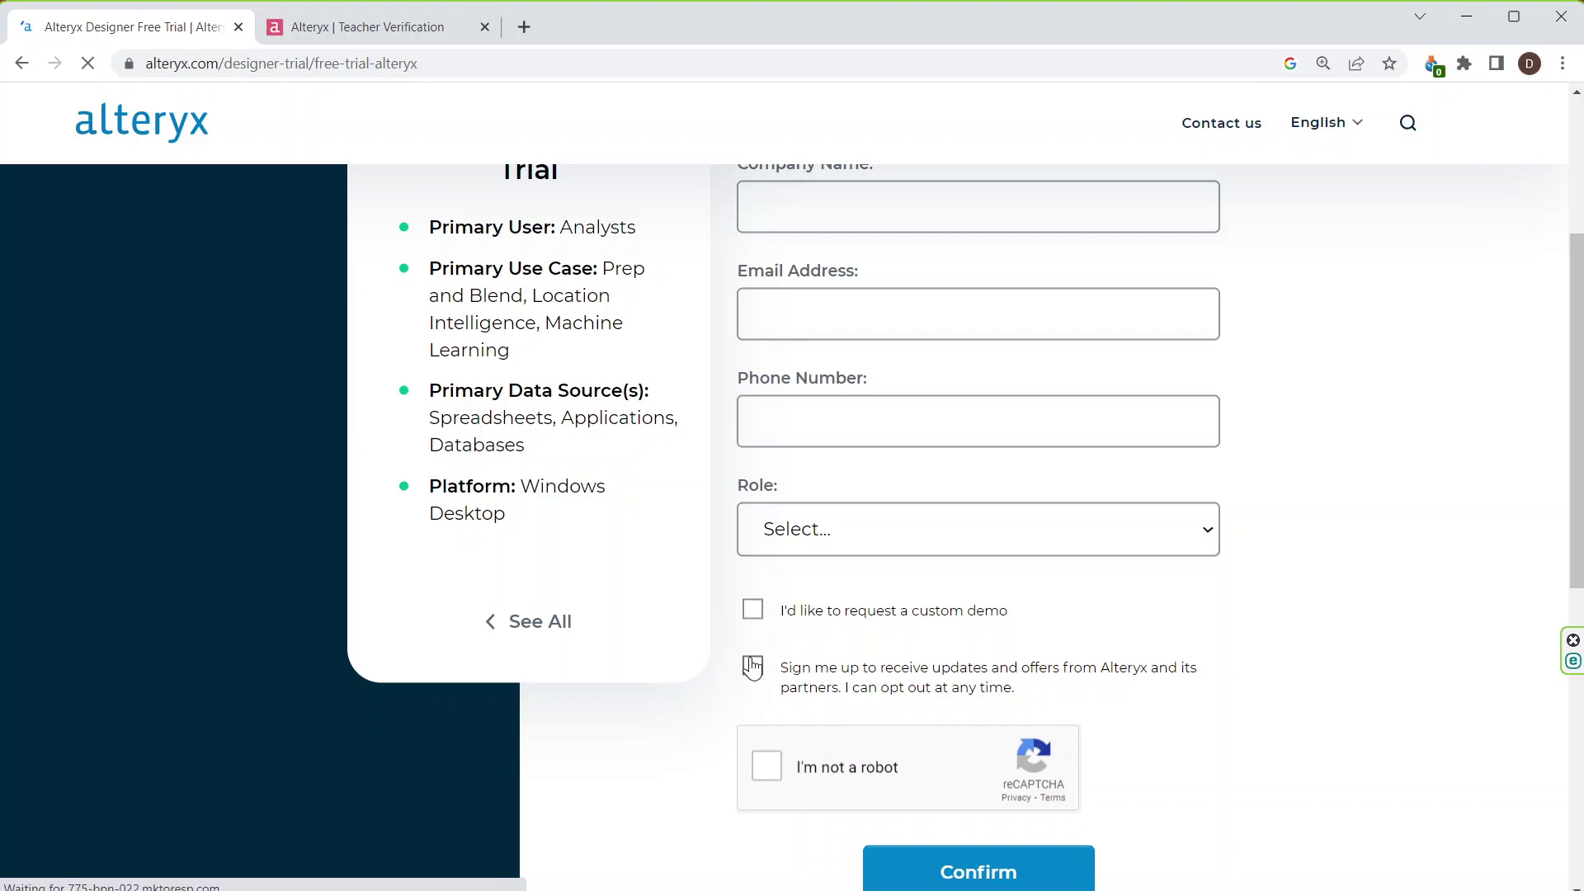
scroll(787, 752, down, 1)
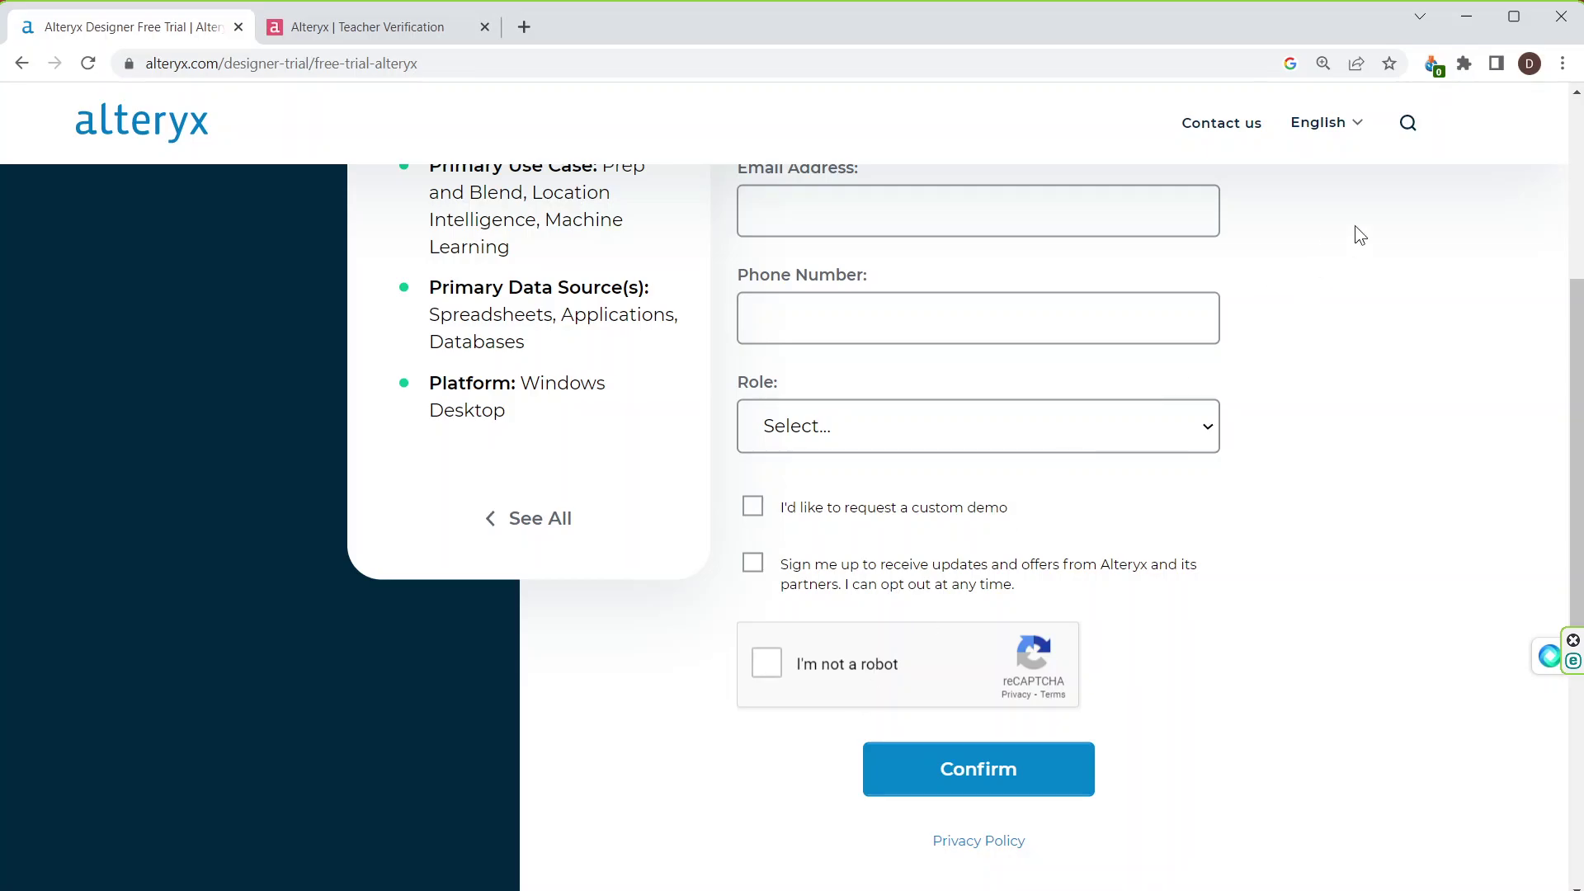
Step: Present slide 3's activation dialog and the license-key email slide, then exit the show
click(1463, 16)
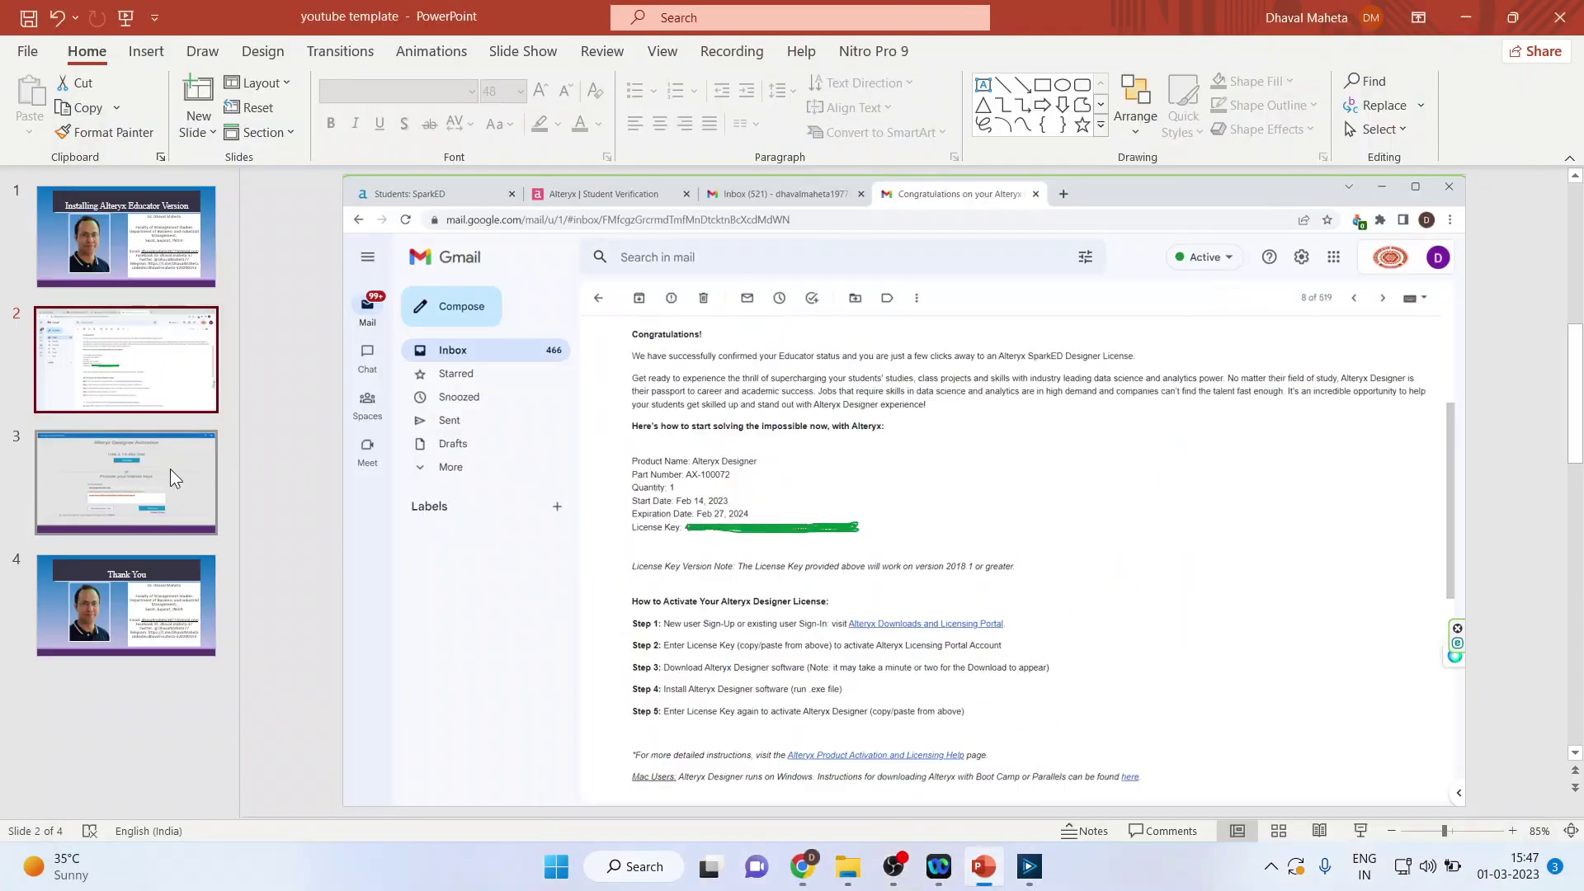
click(126, 483)
click(1360, 830)
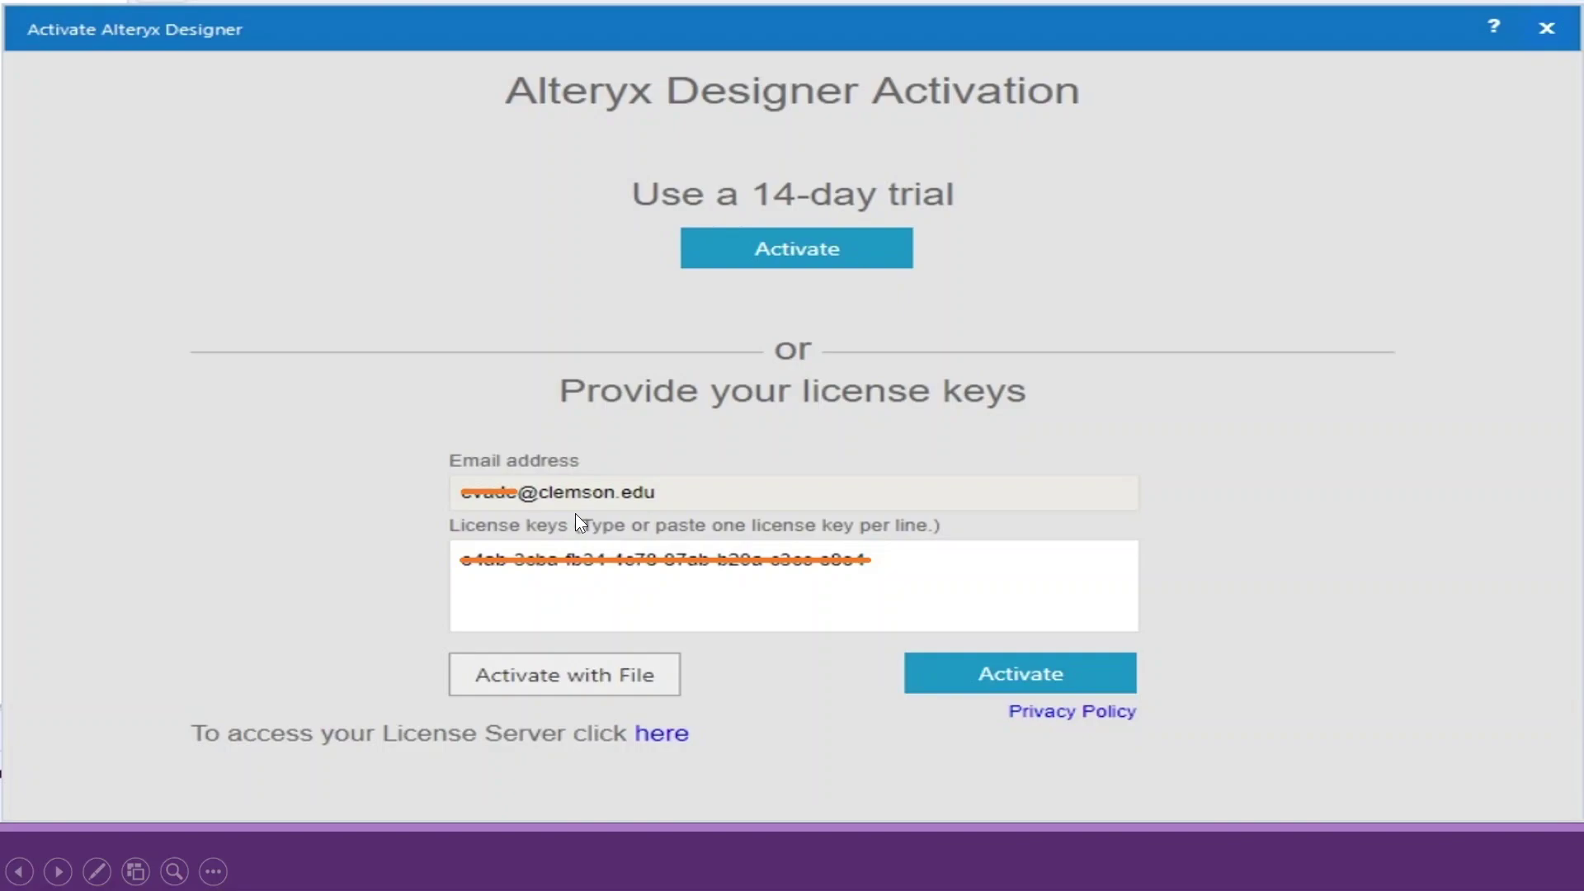
click(606, 594)
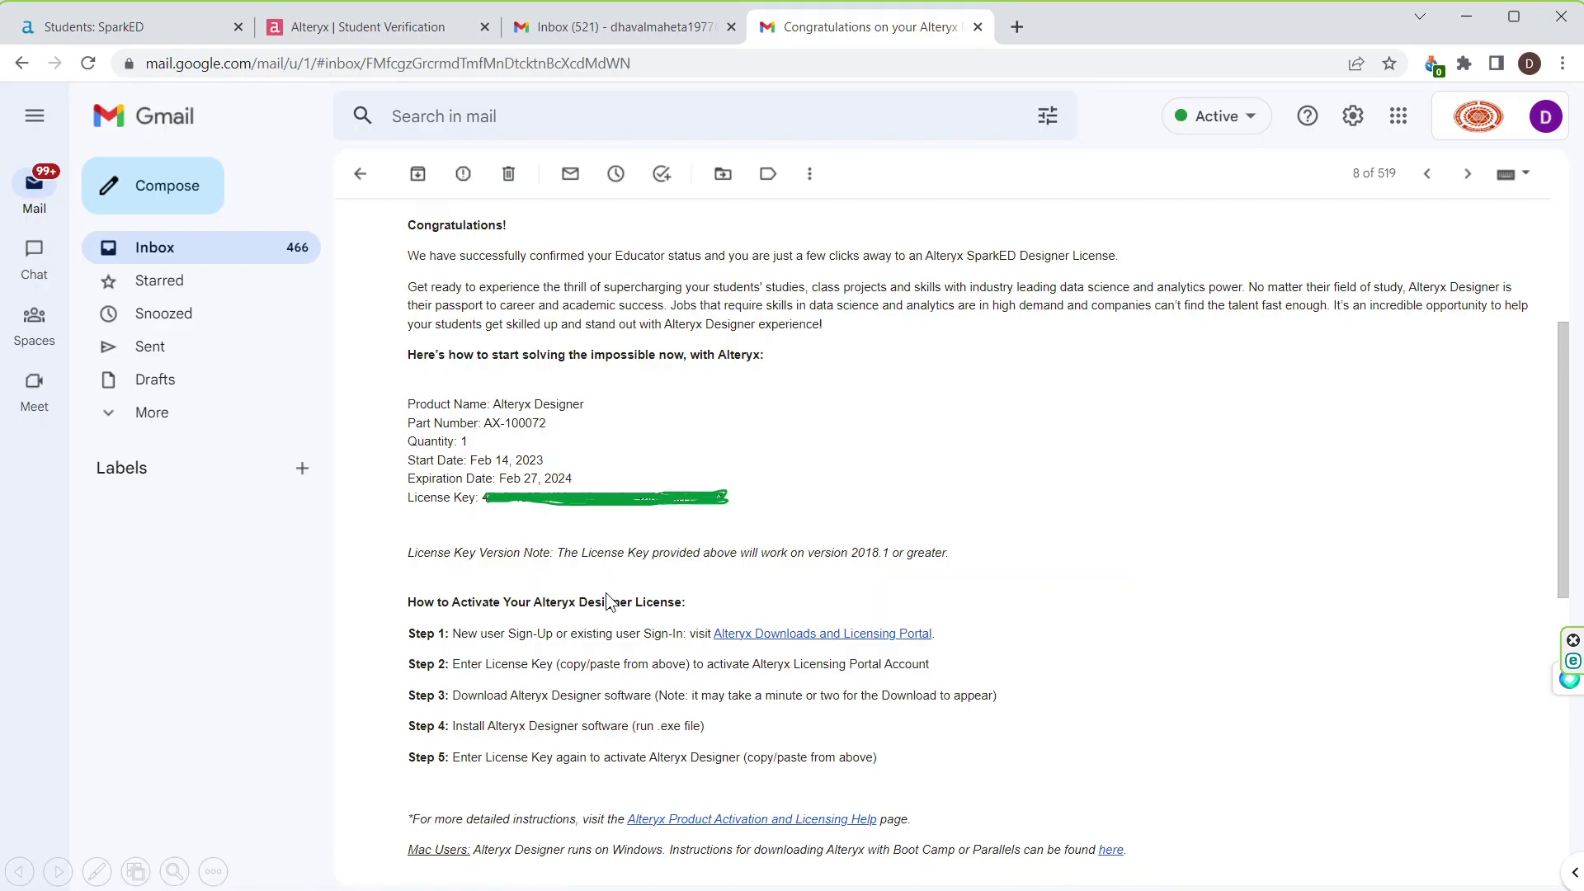
scroll(633, 621, up, 1)
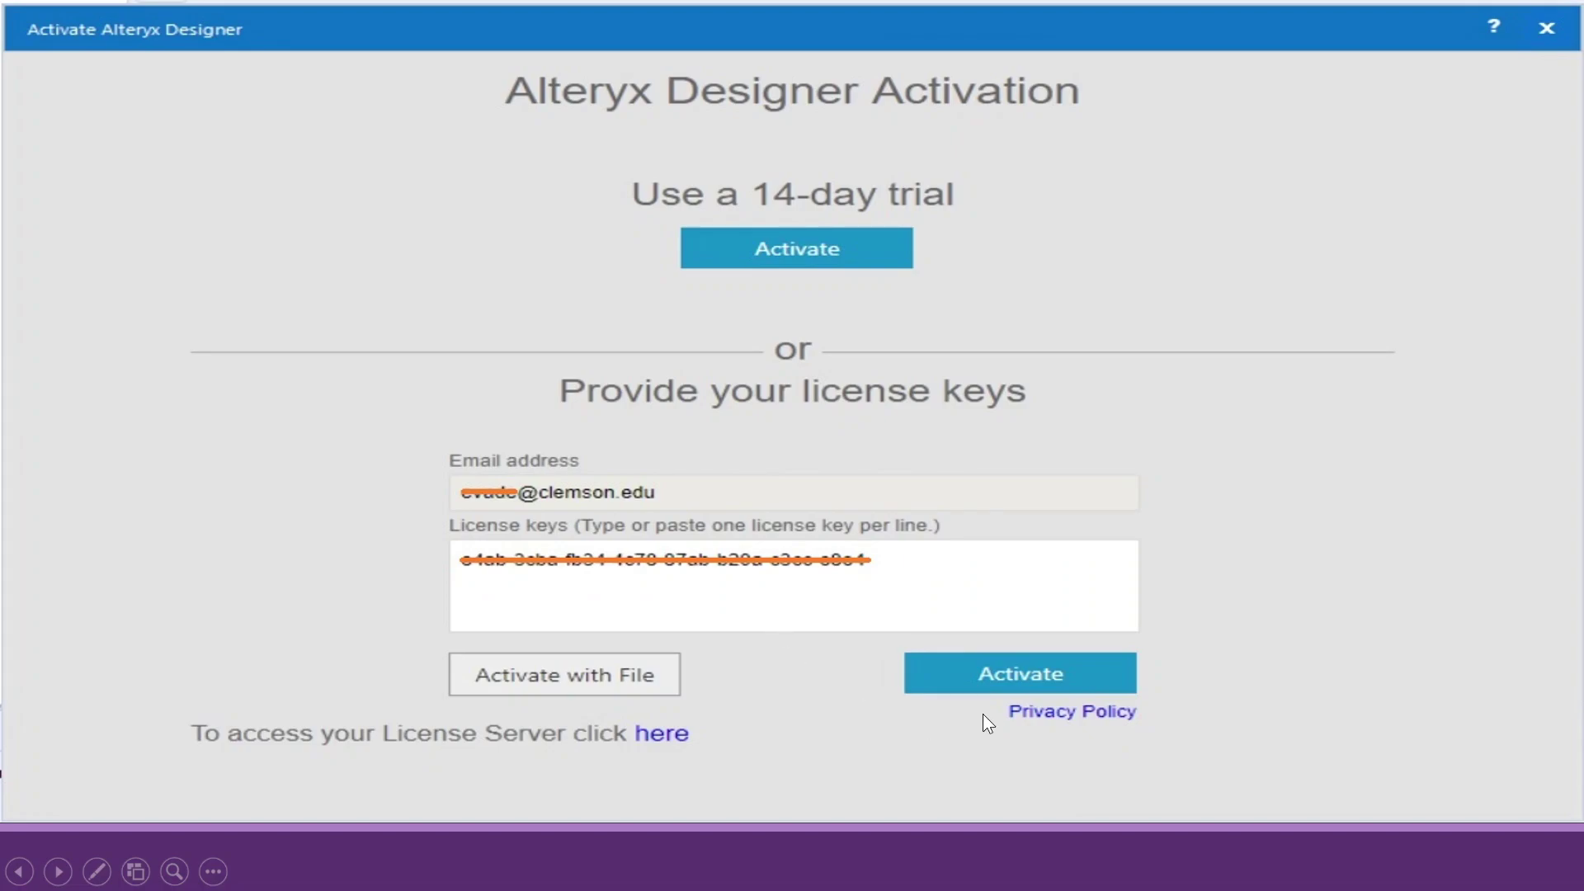
key(Escape)
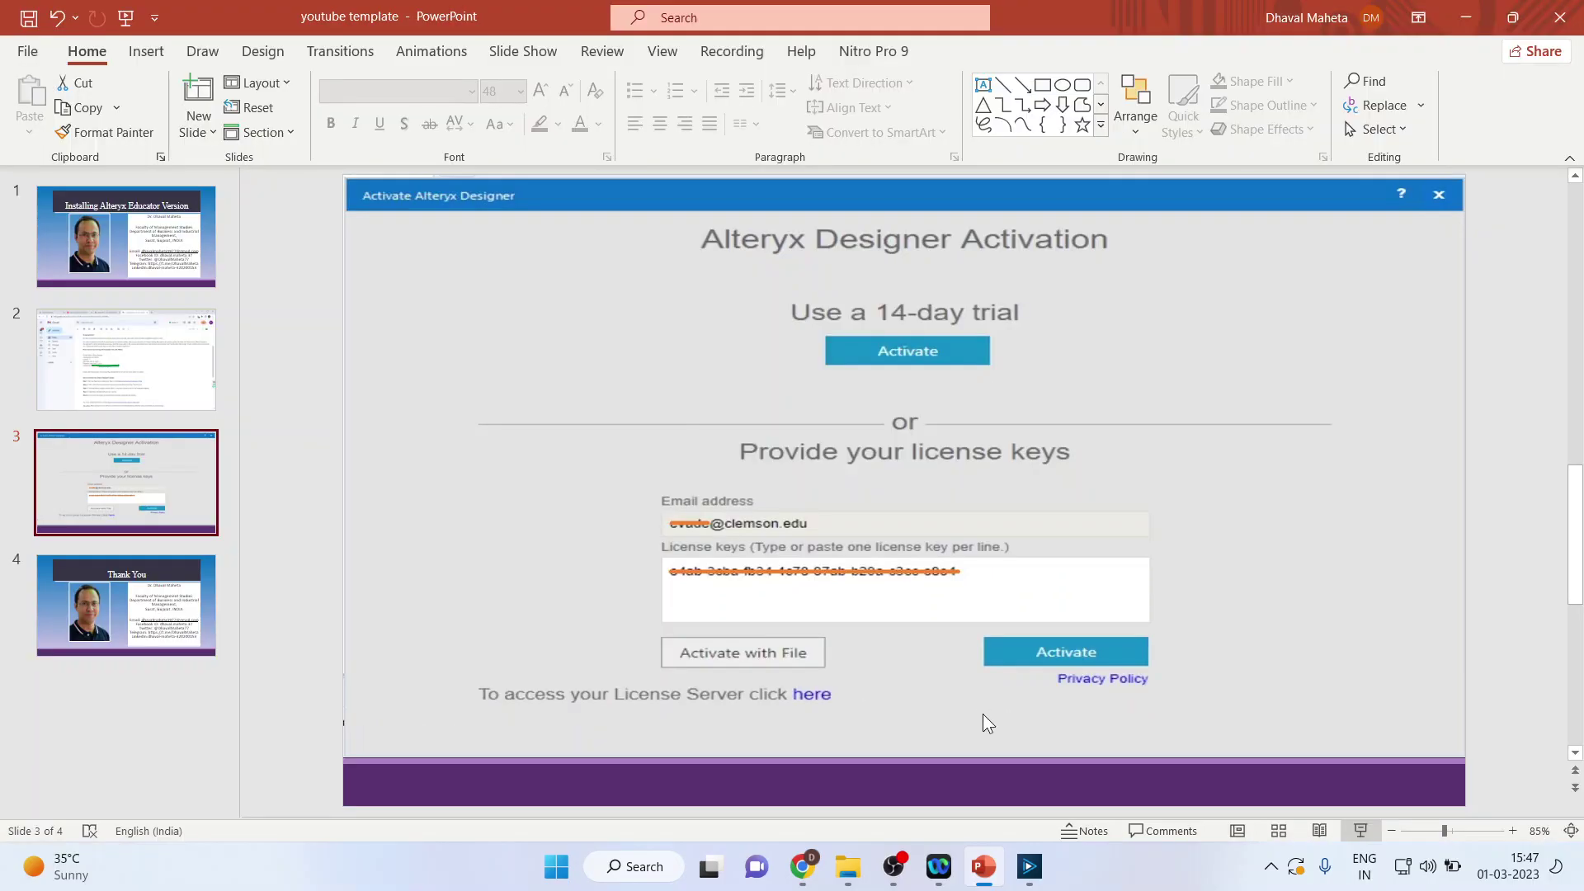
Step: Show the blank New Workflow1 canvas in Alteryx Designer, then switch back to PowerPoint
click(1030, 874)
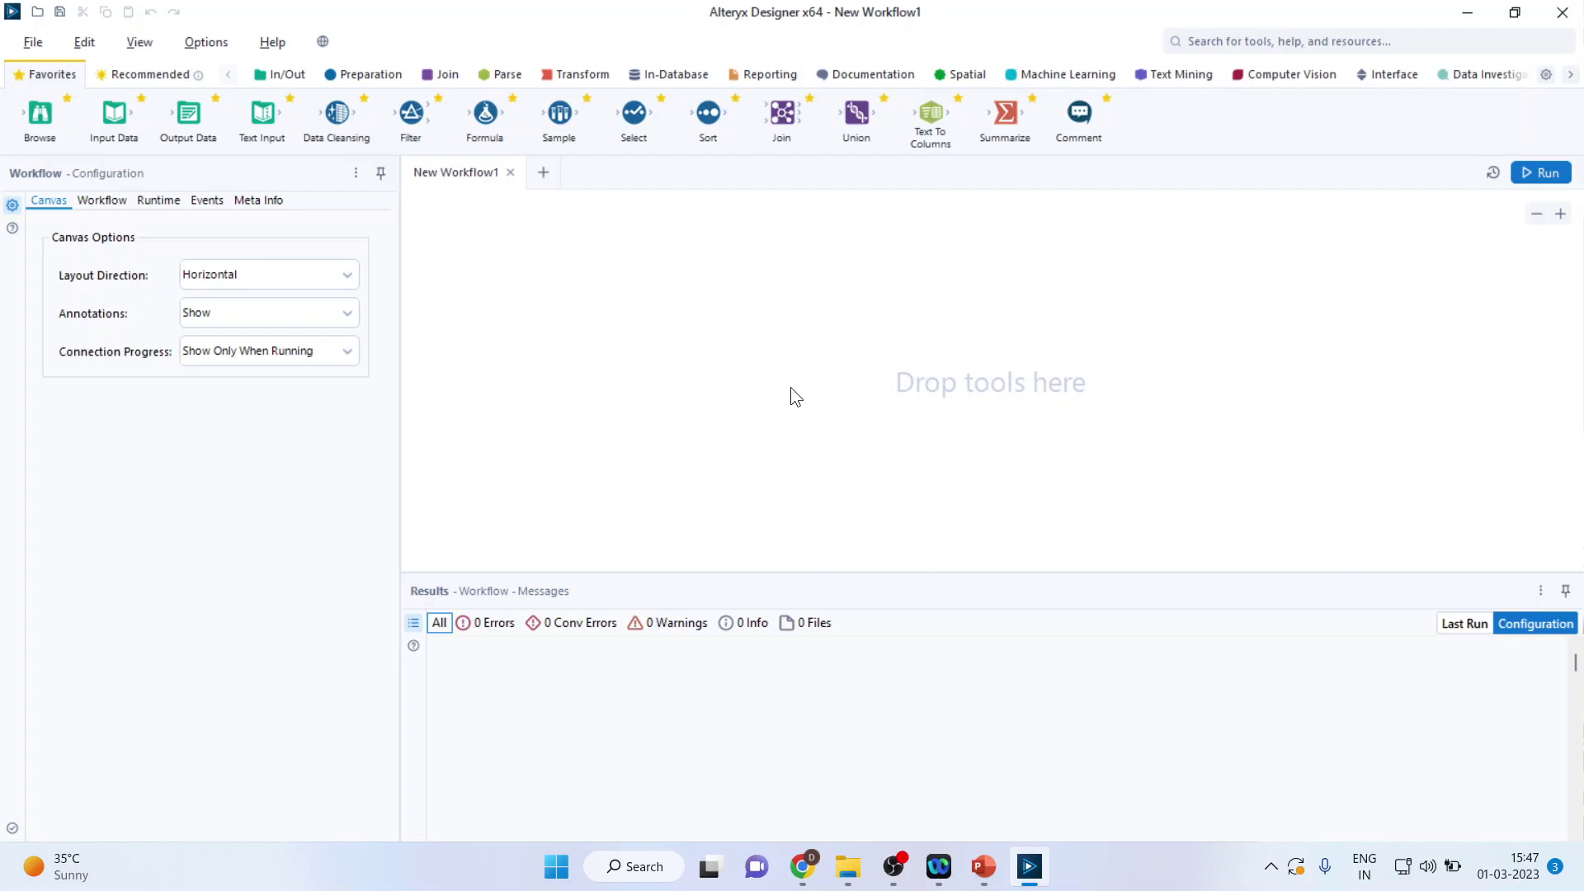
click(982, 866)
Step: Select slide 4, the closing Thank You slide with the presenter's contact details
click(176, 605)
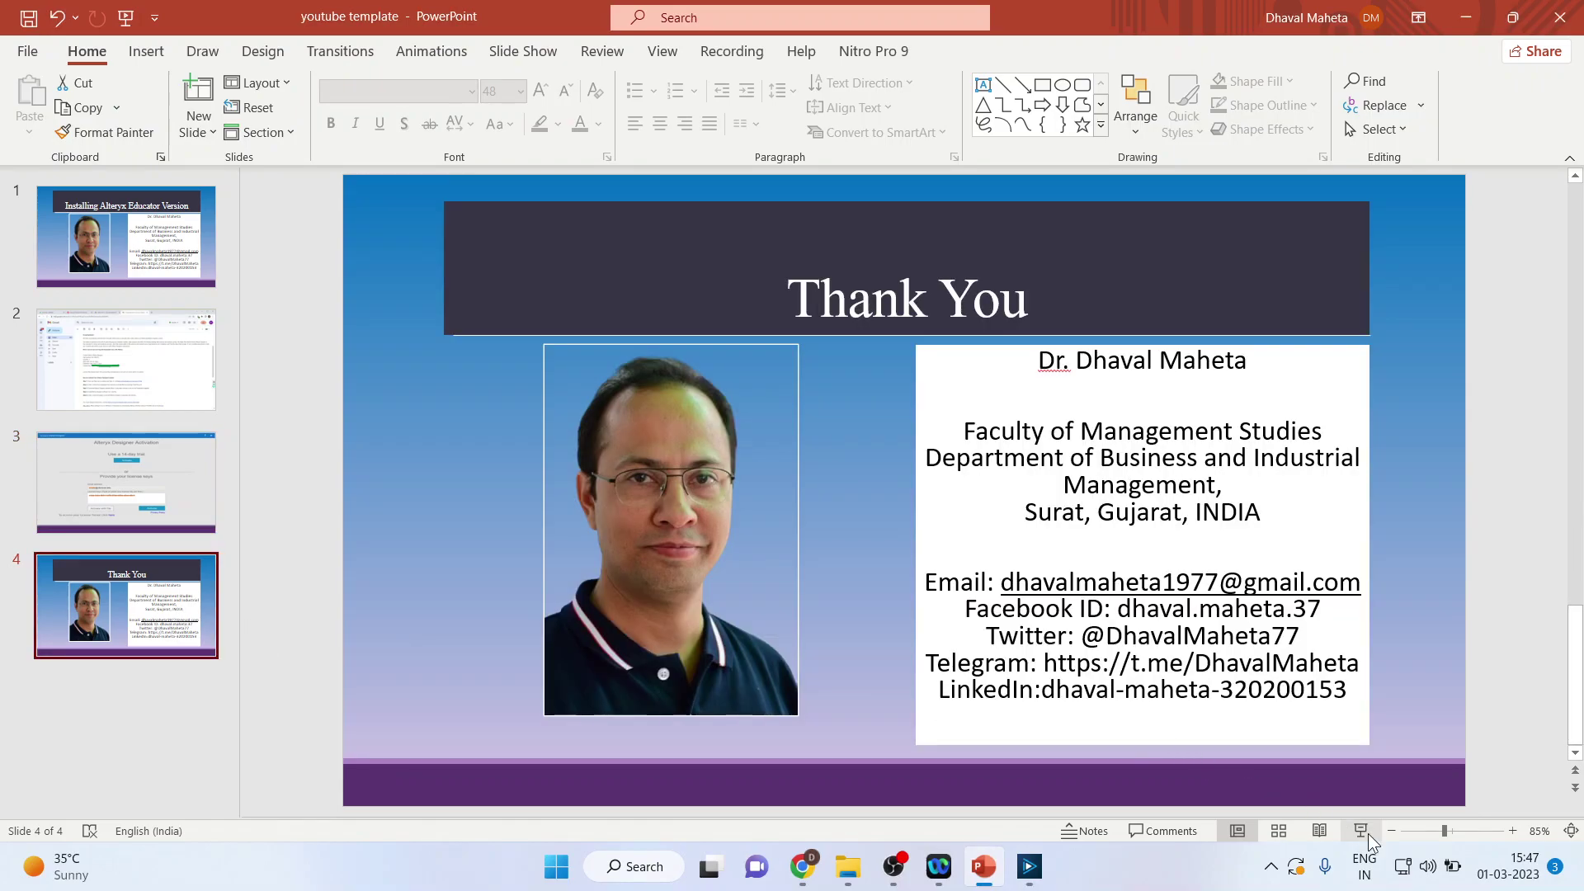